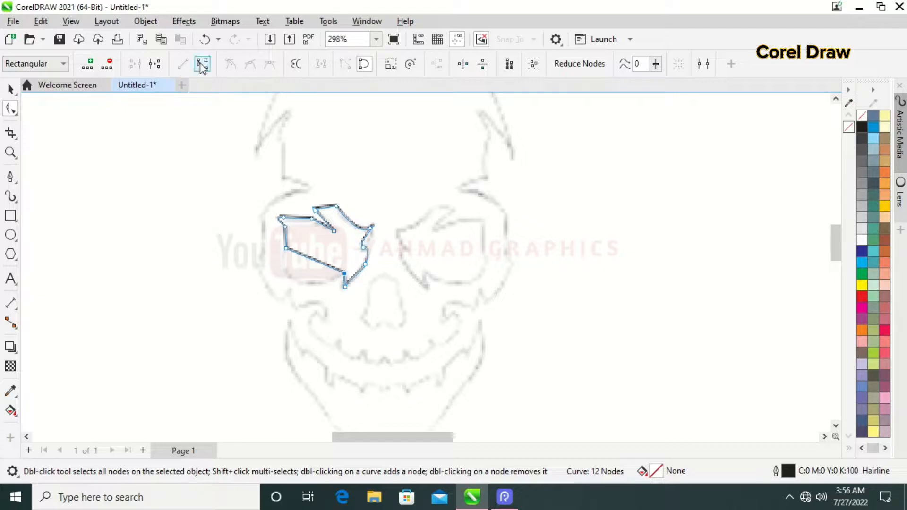
Step: Convert the left eye socket outline's straight segments to curves and bend its lower, upper and brow edges to follow the sketch
left_click(202, 64)
left_click_drag(307, 256, 333, 282)
left_click(282, 217)
left_click_drag(296, 221, 295, 223)
left_click(334, 231)
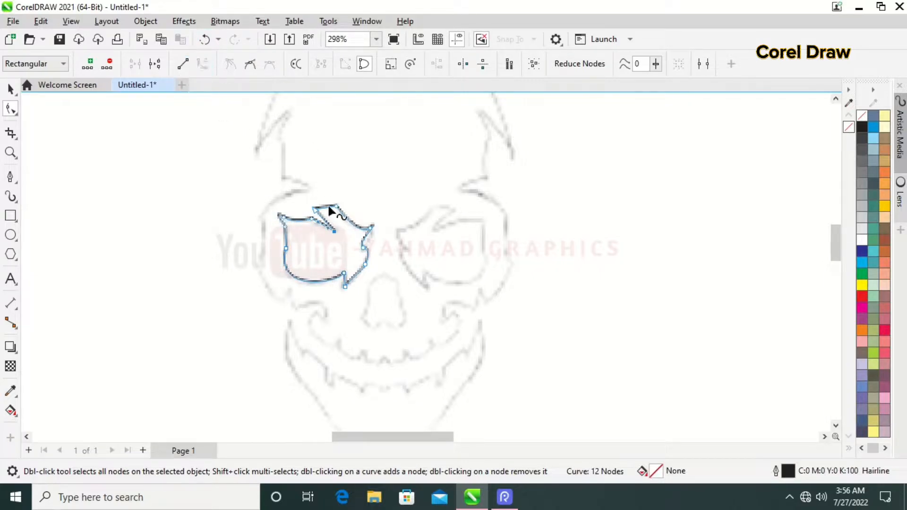
left_click(319, 224)
left_click(312, 209)
left_click_drag(321, 214, 331, 220)
Step: Duplicate the left eye socket outline, mirror the copy horizontally and move it onto the sketch's right eye socket
left_click(10, 88)
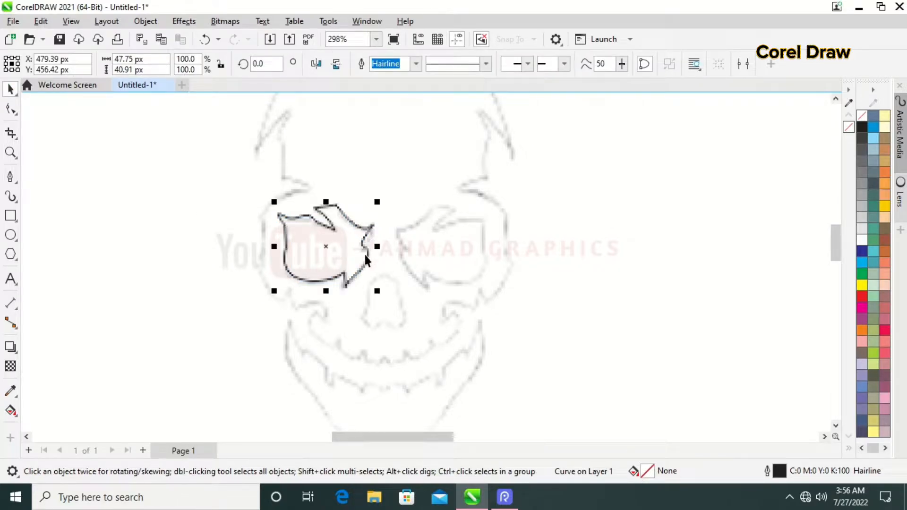
key("ctrl+c")
key("ctrl+v")
left_click(316, 63)
key("Right")
key("Right")
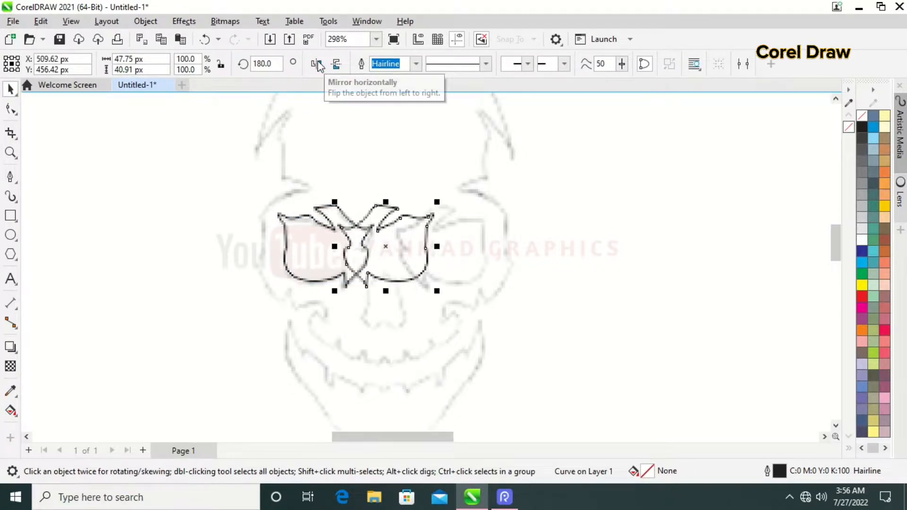
Step: Trace the skull's nose cavity as a closed straight-segment outline with the Pen tool, leaving its arched top flat
left_click(10, 177)
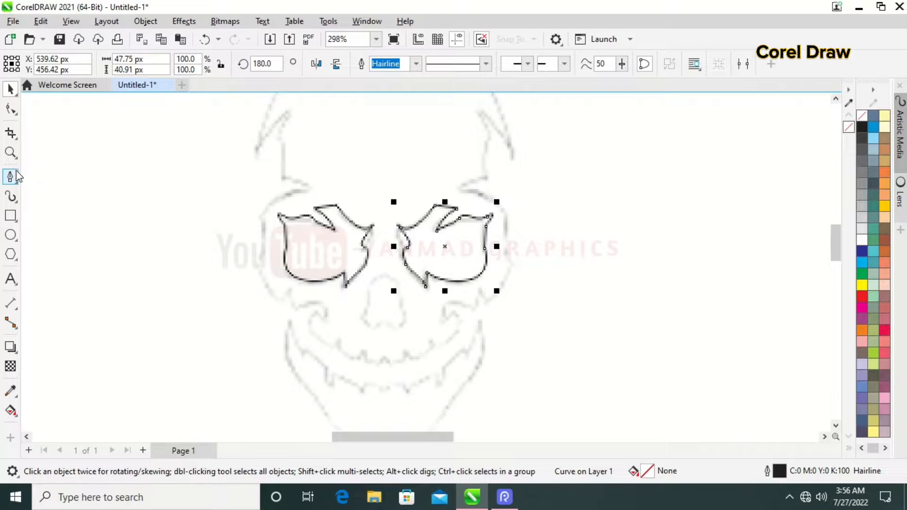
left_click(368, 305)
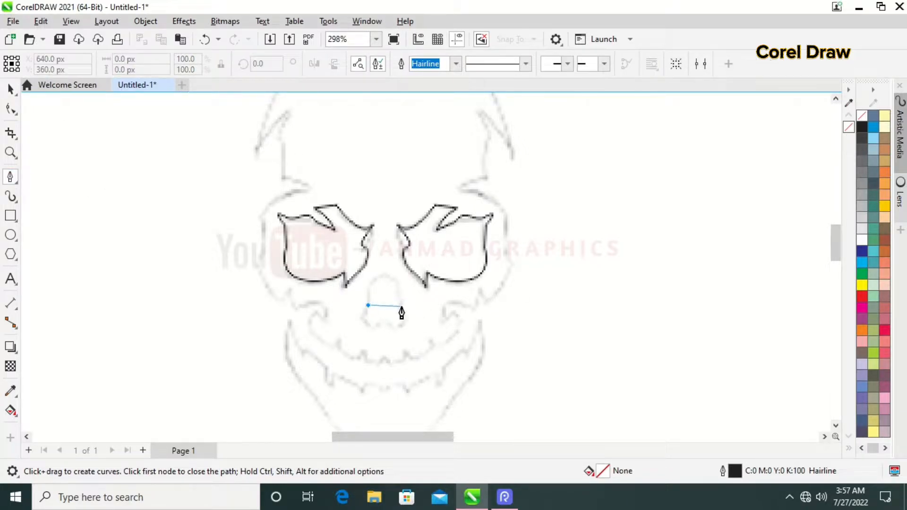
left_click(401, 306)
left_click(401, 326)
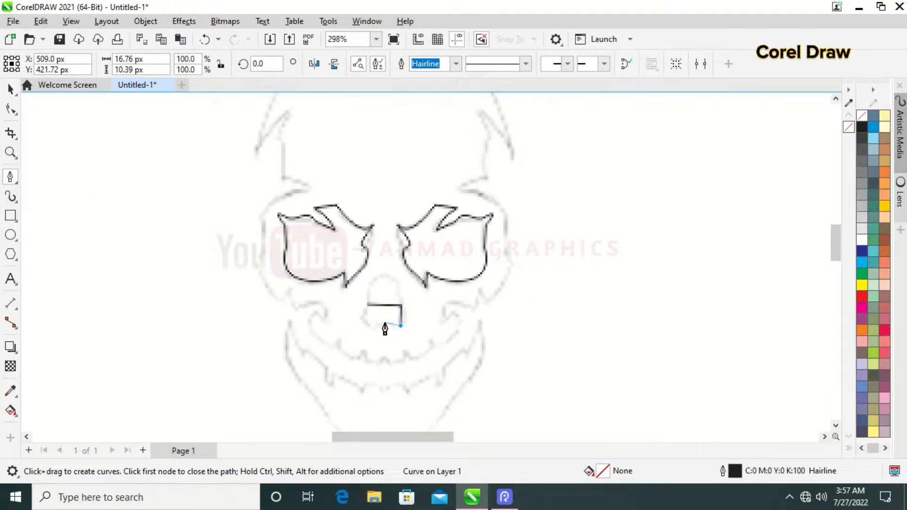
left_click(377, 325)
left_click(376, 330)
left_click(363, 316)
left_click(368, 306)
Step: Convert the nose outline's top and right segments to curves, arching the top and rounding the lower right side
left_click(11, 109)
left_click(401, 306)
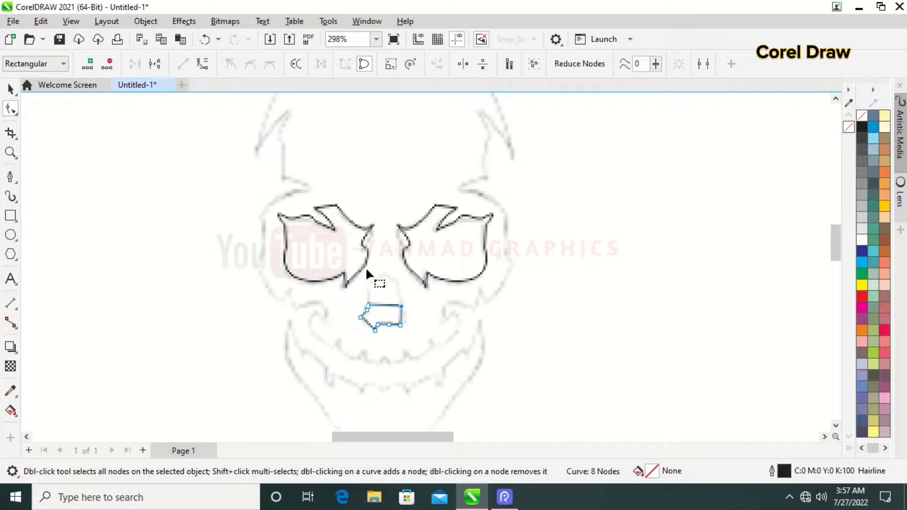
left_click_drag(375, 305, 402, 283)
left_click(203, 63)
left_click(402, 306)
left_click(402, 322)
left_click(203, 63)
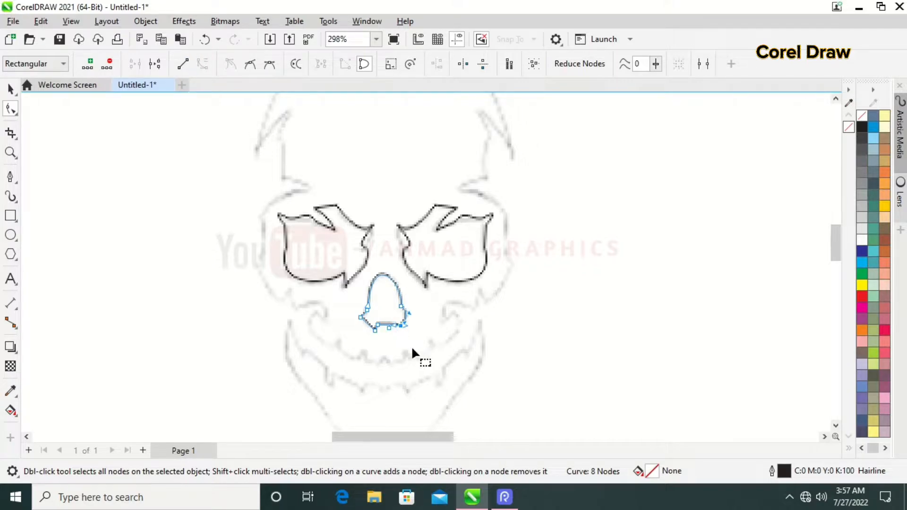
Step: Reshape the nose outline's bottom edge into two rounded lobes with a pointed notch between them
left_click_drag(393, 326, 397, 339)
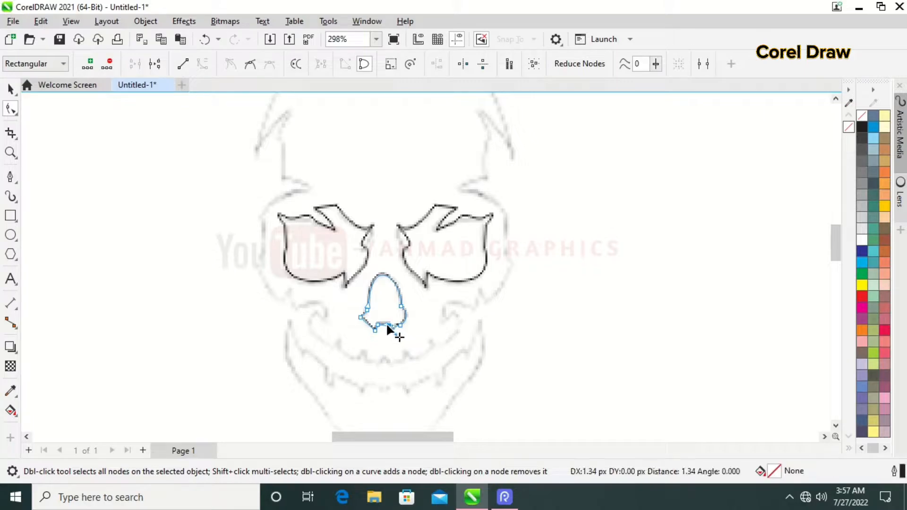
left_click(378, 324)
left_click(202, 65)
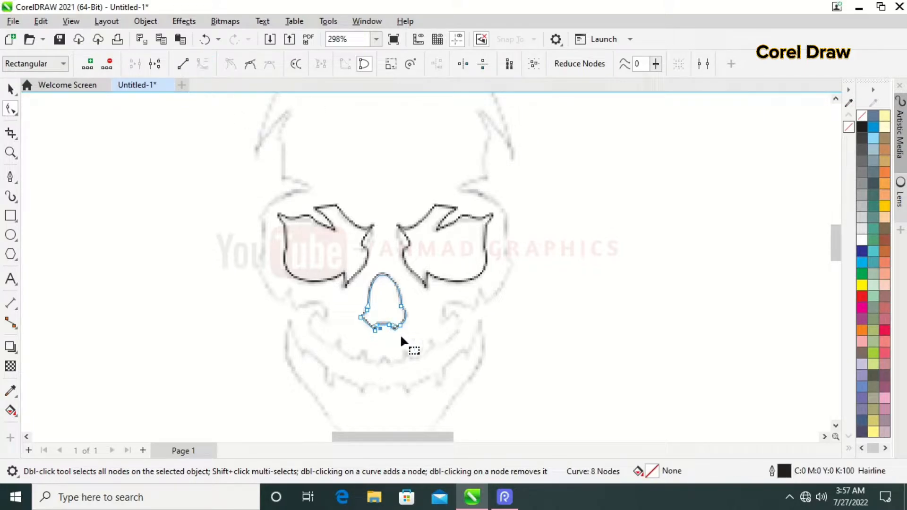
left_click_drag(381, 329, 383, 321)
left_click(398, 336)
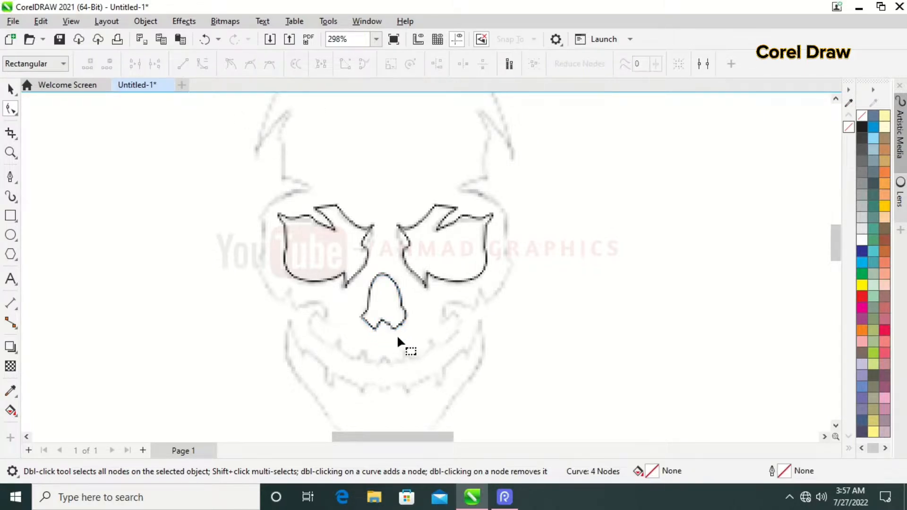
left_click(373, 328)
left_click(374, 331)
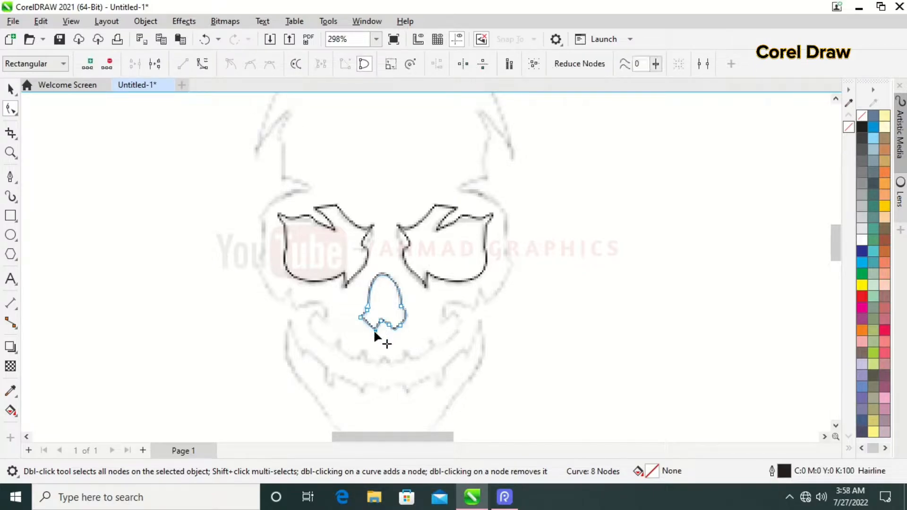
left_click(202, 64)
left_click(203, 64)
left_click(567, 292)
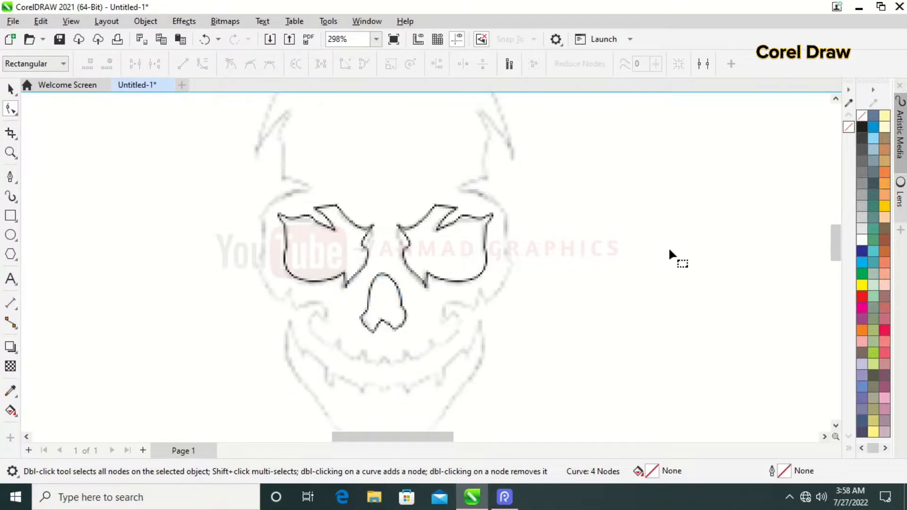
Step: Trace the lower jaw's upper edge with the Pen tool, from the left tip past the left fang to the right tip
left_click(10, 176)
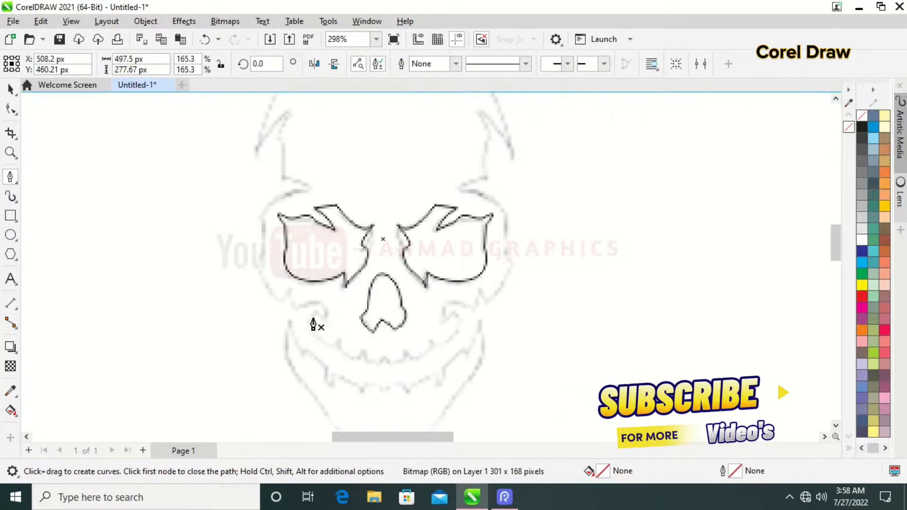
left_click(289, 321)
left_click(300, 357)
left_click(325, 367)
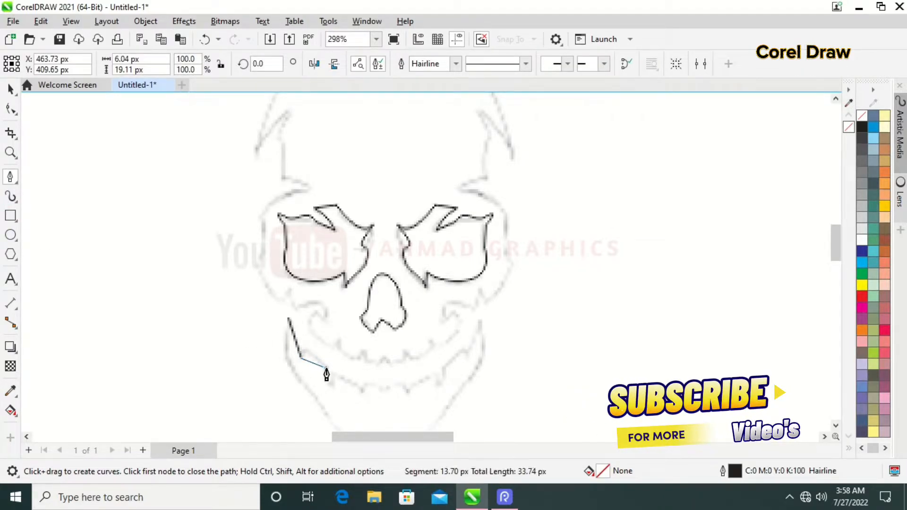
left_click(331, 384)
left_click(334, 373)
left_click(361, 391)
left_click(410, 390)
left_click(436, 373)
left_click(470, 347)
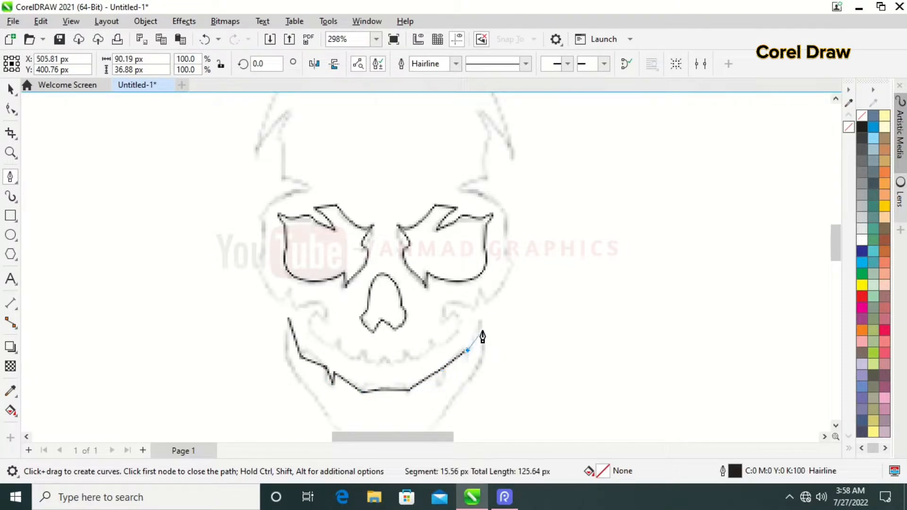
left_click(481, 321)
Step: Continue the jaw path down the right side, across the chin and up the left side, closing it at the left tip
left_click(482, 361)
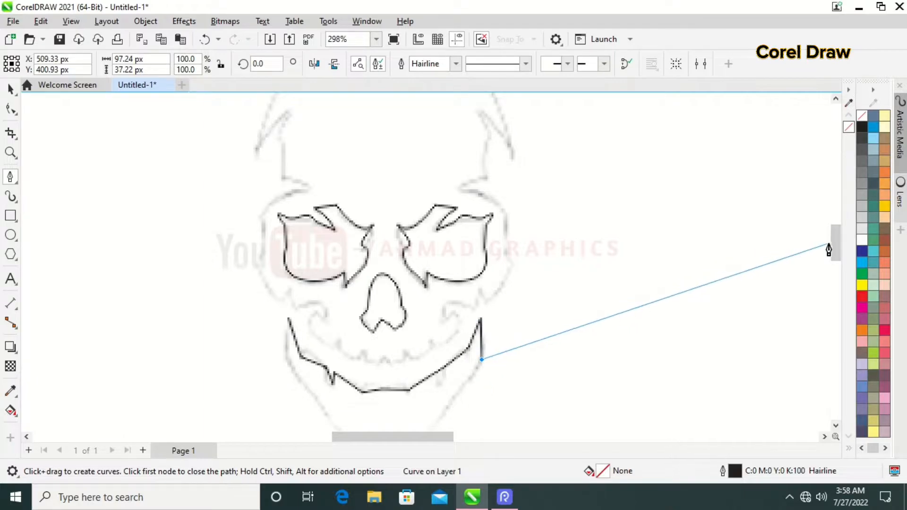
scroll(836, 253, "down", 3)
left_click(405, 344)
left_click(373, 345)
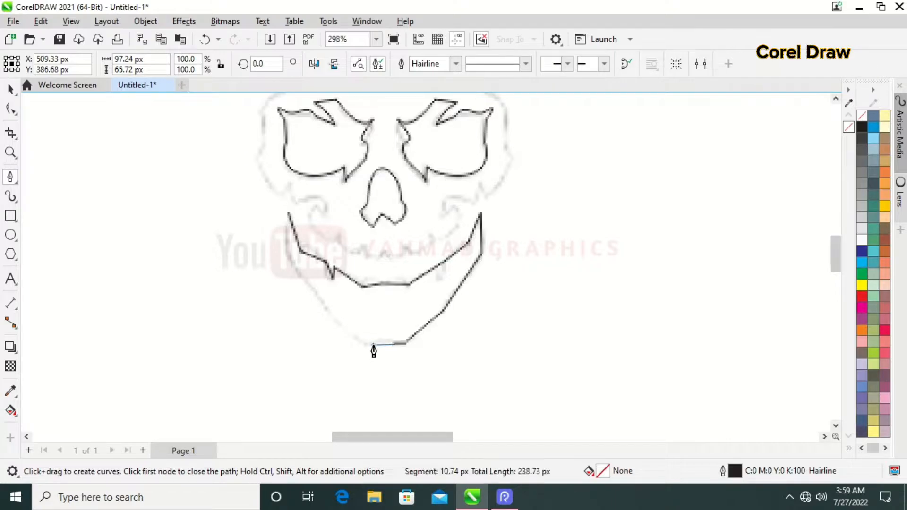
left_click(318, 299)
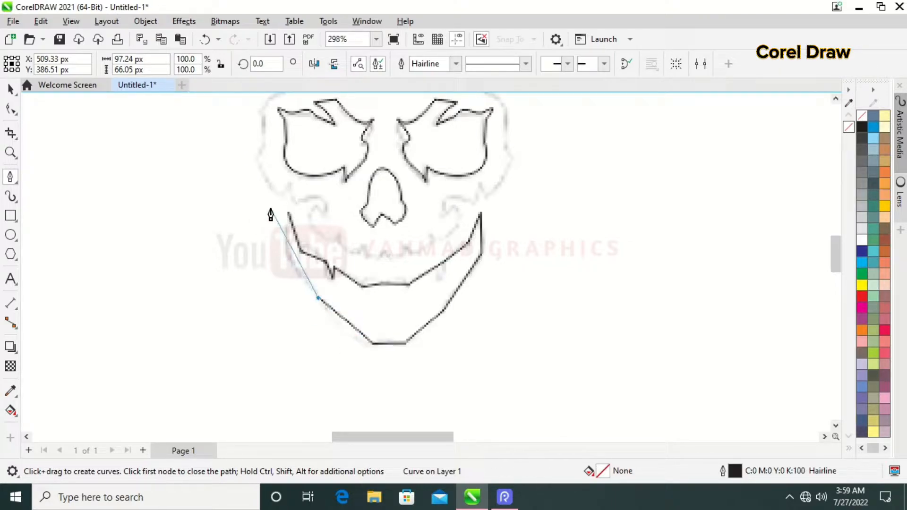
left_click(289, 213)
Step: Bend the jaw outline's left side and chin segments into curves that follow the sketch
left_click(11, 111)
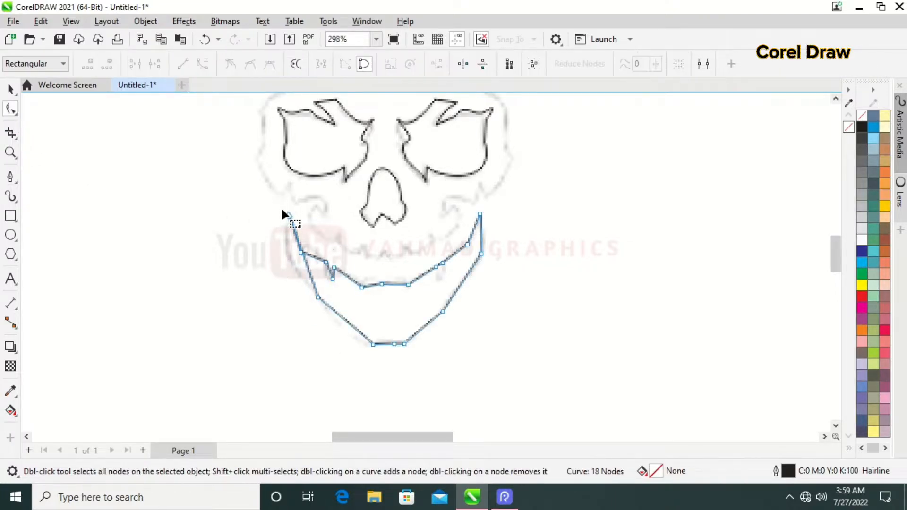
left_click_drag(298, 243, 308, 281)
left_click(372, 343)
left_click(319, 297)
left_click(202, 64)
left_click_drag(337, 312, 390, 338)
left_click(418, 354)
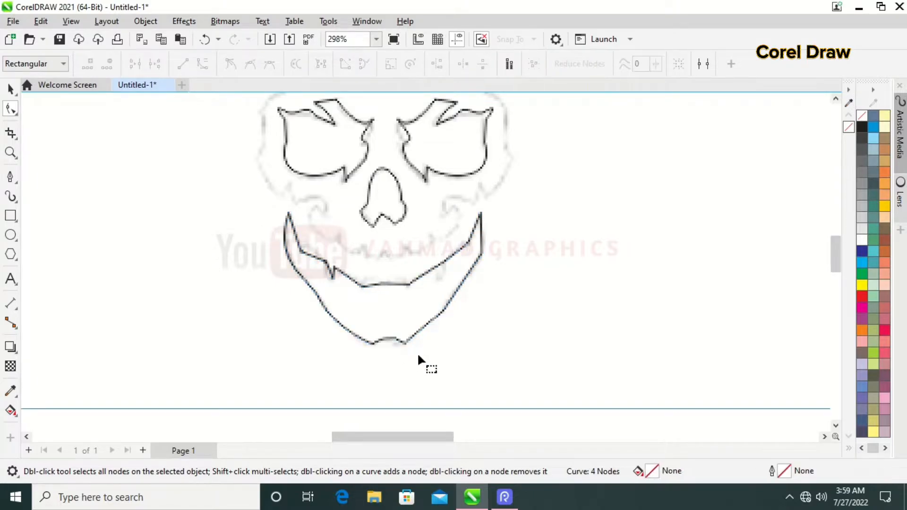
Step: Curve the jaw outline's right side segments from the upper tip down to the chin
left_click(442, 311)
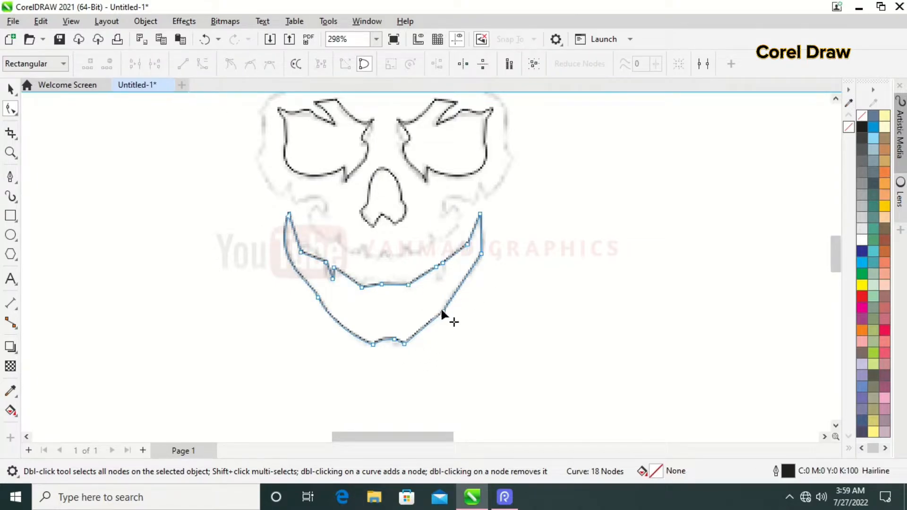
left_click(481, 254)
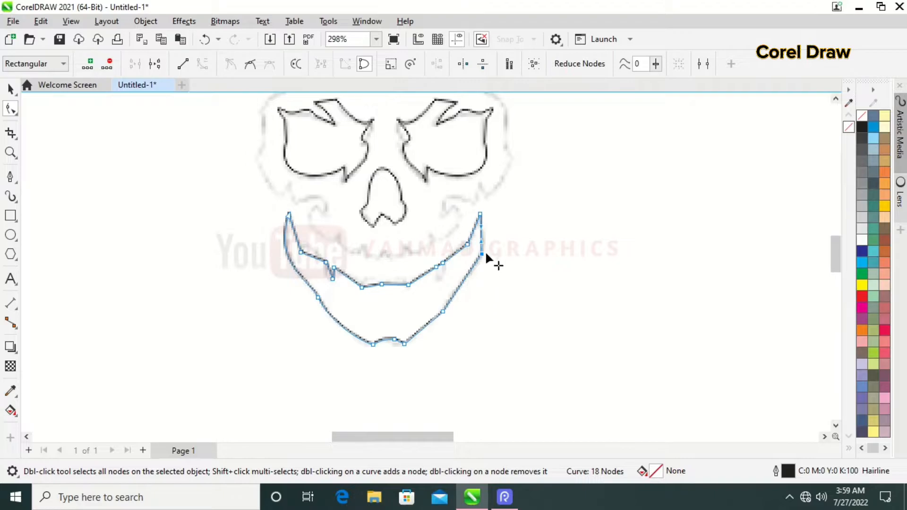
left_click_drag(481, 241, 482, 225)
left_click(472, 269)
left_click(454, 293)
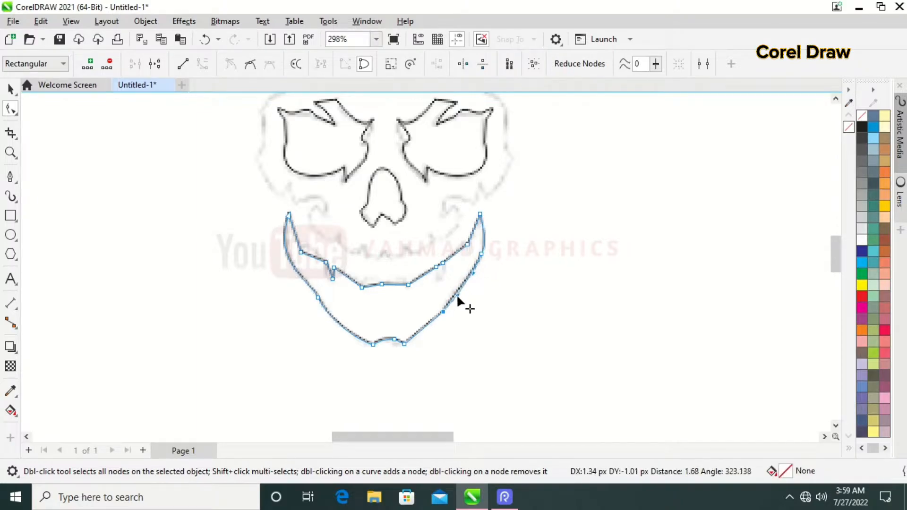
left_click(405, 343)
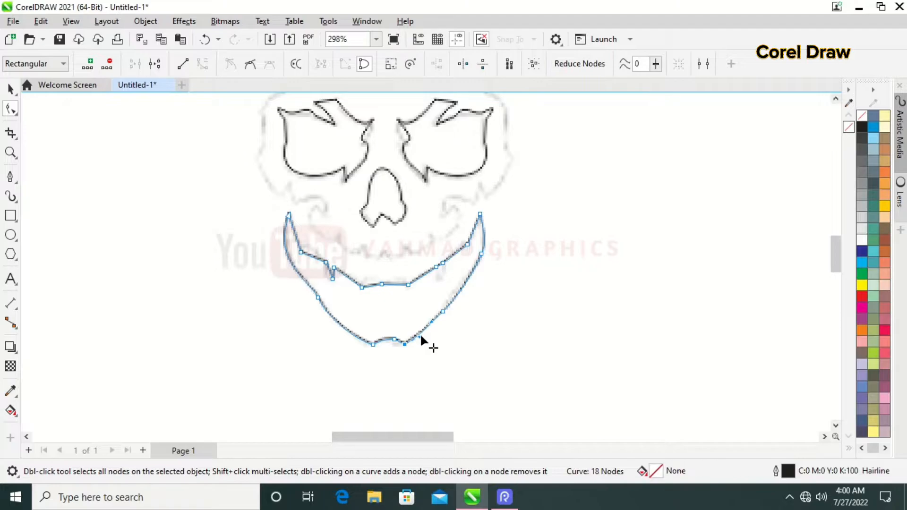
Step: Shape the right and middle parts of the jaw's upper edge into scalloped curves with a pointed right fang notch
left_click(467, 243)
left_click(202, 64)
left_click_drag(459, 250, 446, 263)
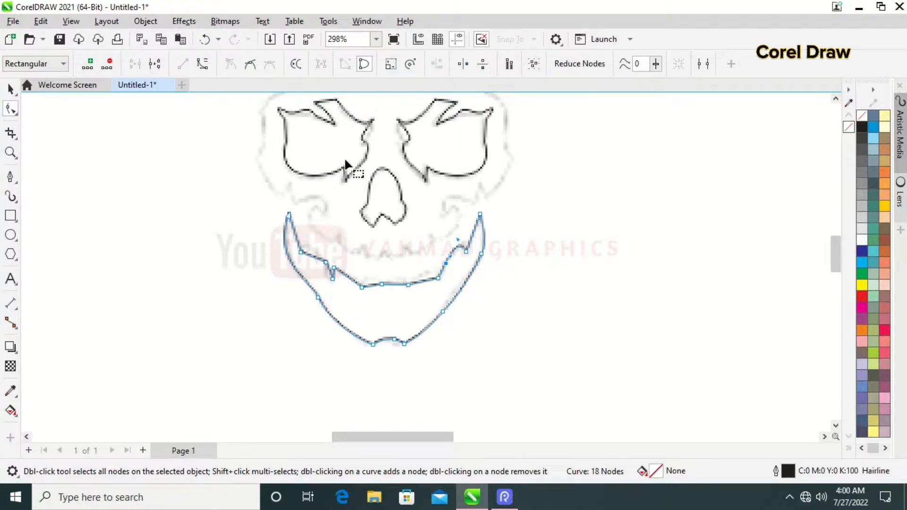
left_click(202, 64)
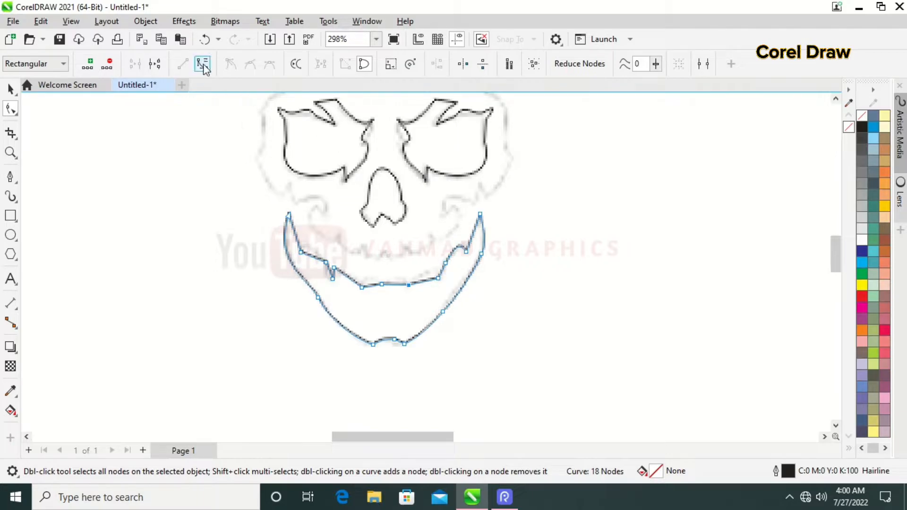
left_click(401, 282)
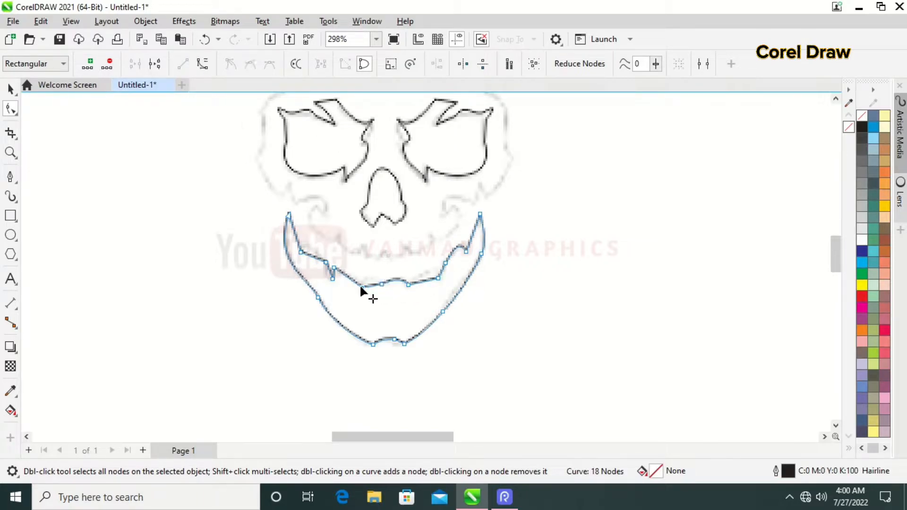
left_click(202, 63)
left_click(435, 279)
left_click(202, 63)
left_click_drag(419, 282, 436, 266)
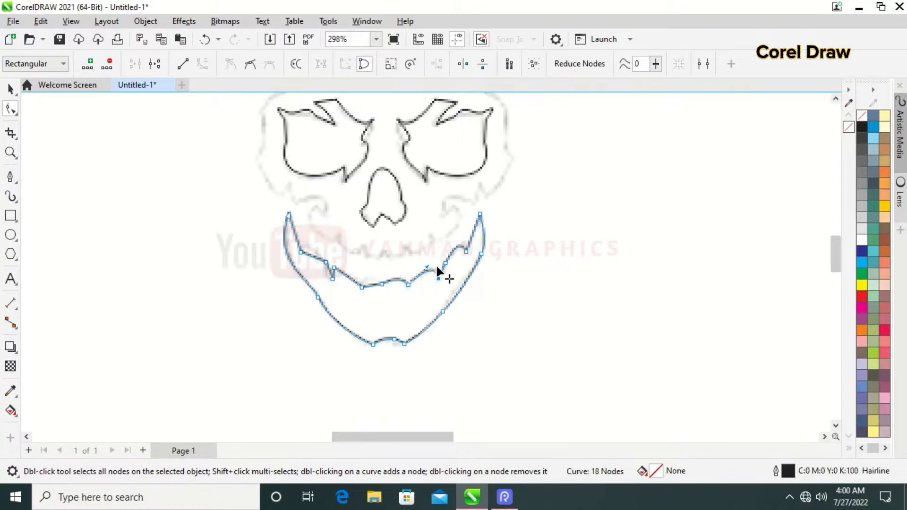
Step: Curve the jaw's upper edge segments between the left fang notch and the middle into small arches
left_click(353, 282)
left_click_drag(352, 280, 353, 275)
left_click(382, 284)
left_click(202, 65)
left_click_drag(369, 284, 325, 268)
Step: Curve the segments around the left fang notch and arch the jaw edge beside the left tip, then deselect the outline
left_click(333, 279)
left_click(208, 61)
left_click(301, 251)
left_click(203, 63)
left_click(326, 262)
left_click(203, 64)
left_click_drag(324, 260, 306, 233)
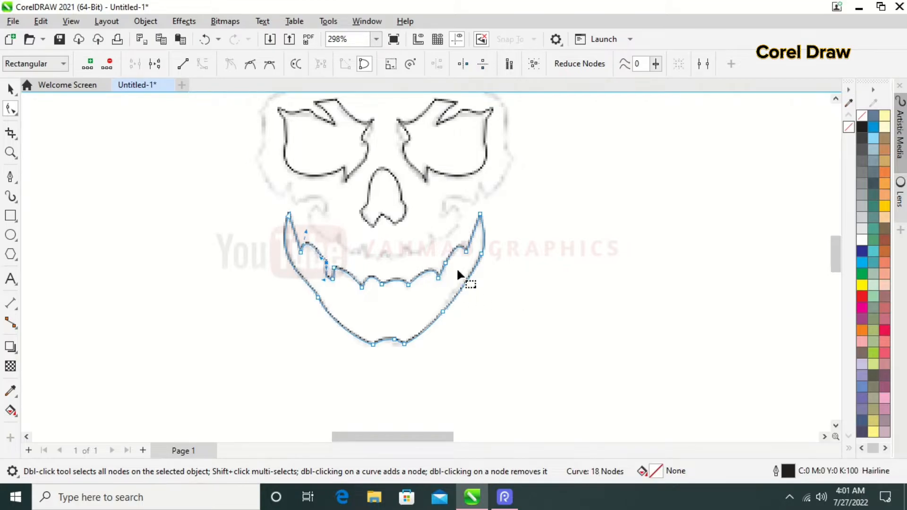
left_click(805, 266)
Step: Start the skull outline with the Pen tool, tracing the left temple spike, a straight line to the right temple and down to the right brow
left_click_drag(836, 265, 836, 249)
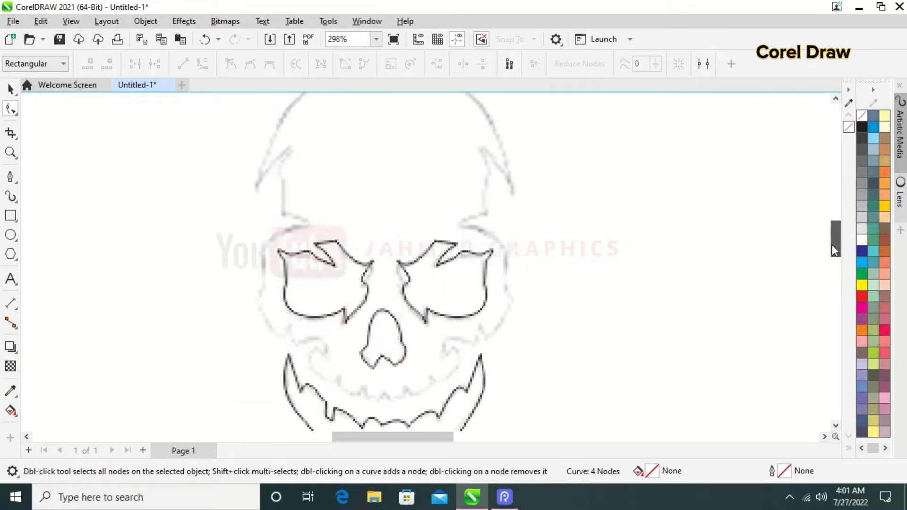
left_click(10, 176)
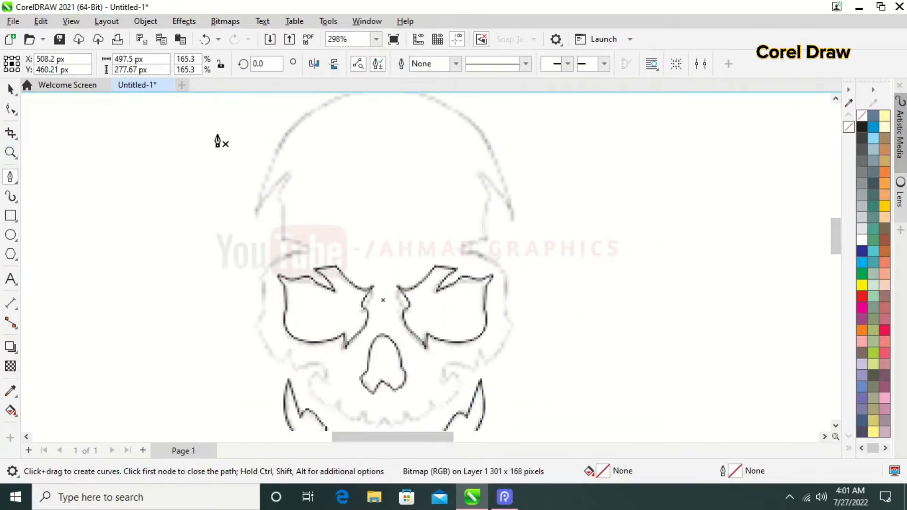
left_click(289, 174)
left_click(257, 212)
left_click(513, 213)
left_click(479, 170)
left_click(491, 200)
left_click(486, 234)
left_click(461, 250)
Step: Continue the skull outline from the right brow down around the right cheek to the small notch below it
left_click(504, 313)
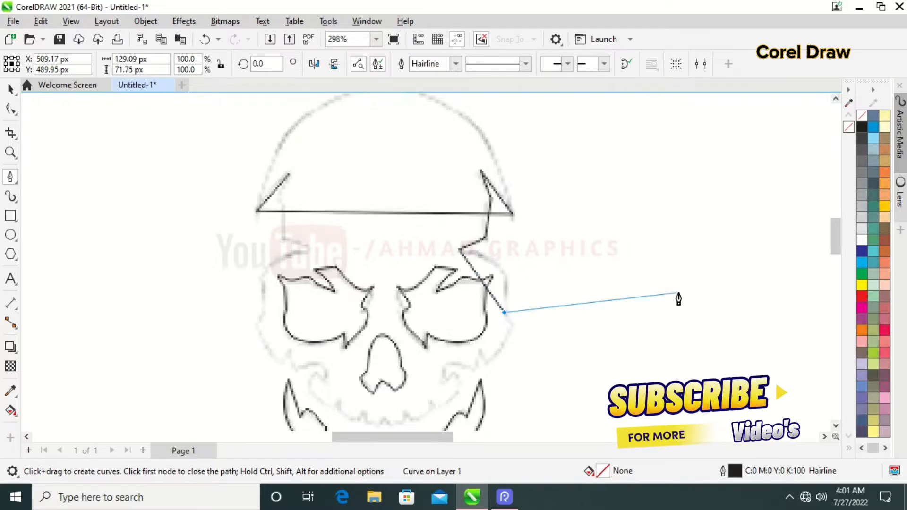
left_click_drag(831, 232, 834, 244)
left_click(512, 207)
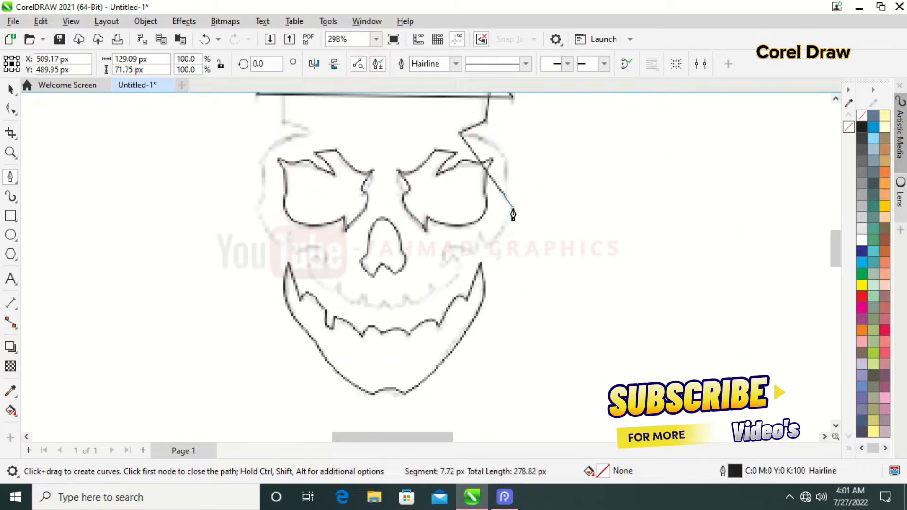
left_click(486, 243)
left_click(481, 232)
left_click(477, 249)
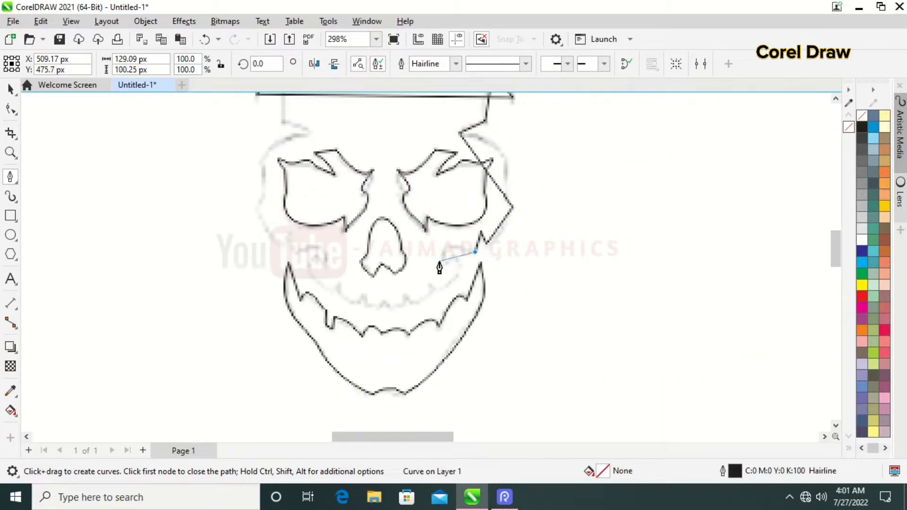
Step: Trace the right cheek hook and the upper teeth line across the mouth to its left end with straight segments
left_click(453, 257)
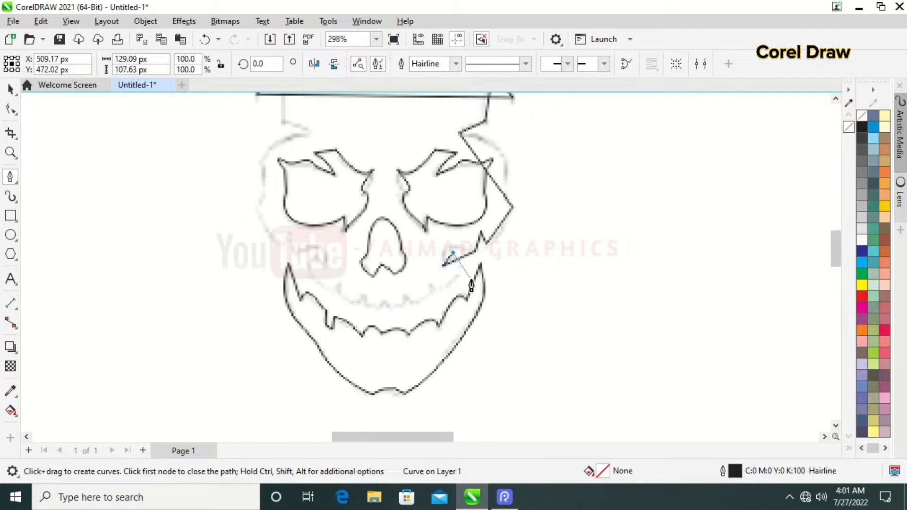
left_click(442, 284)
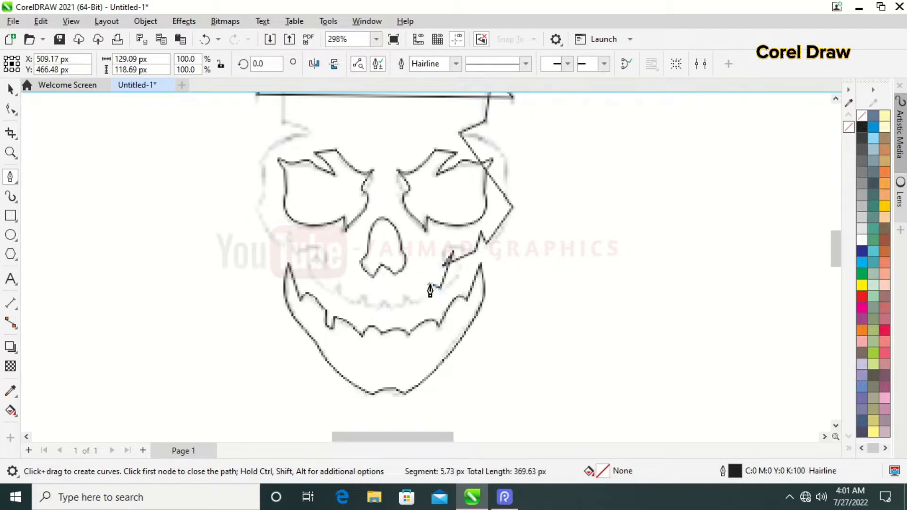
left_click(404, 295)
left_click(364, 295)
left_click(339, 285)
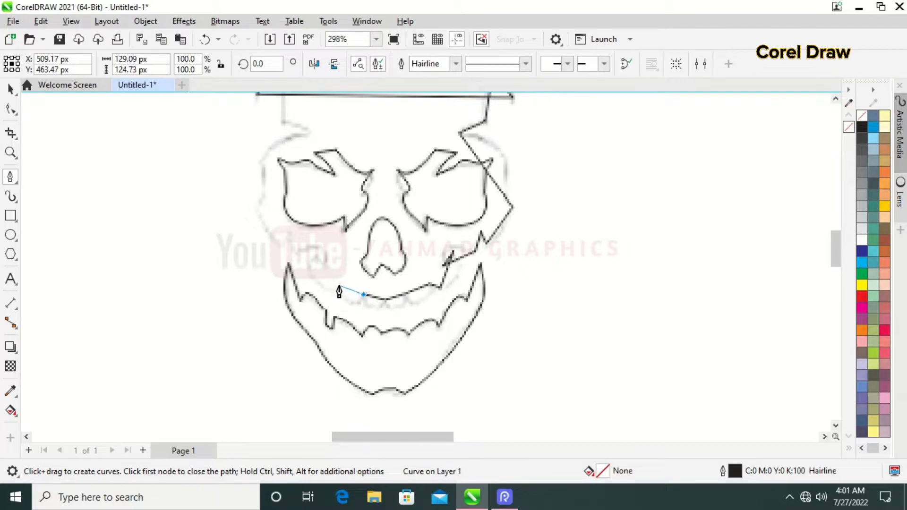
Step: Trace the left cheek, left side and left brow, and close the skull outline at the left temple spike
left_click(320, 263)
left_click(257, 208)
left_click(264, 197)
left_click(263, 163)
left_click(257, 157)
left_click(310, 134)
left_click(284, 122)
scroll(830, 331, "up", 3)
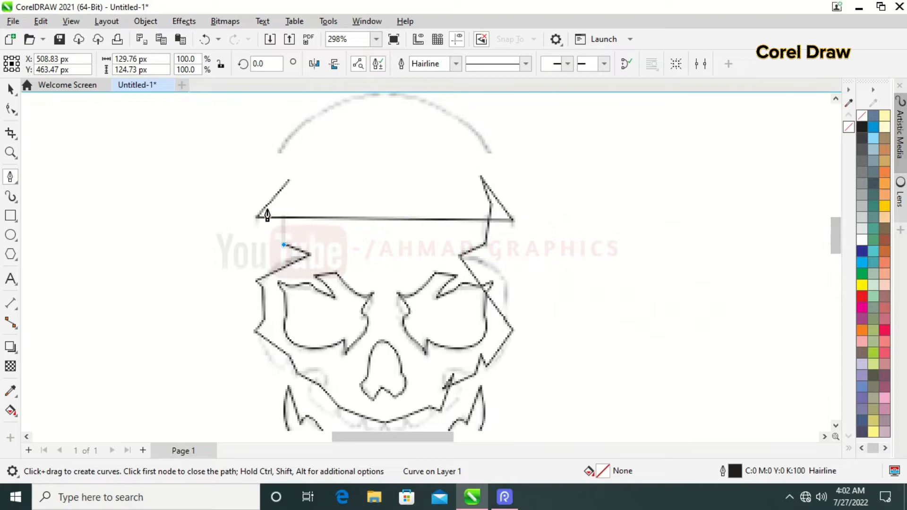
left_click(283, 219)
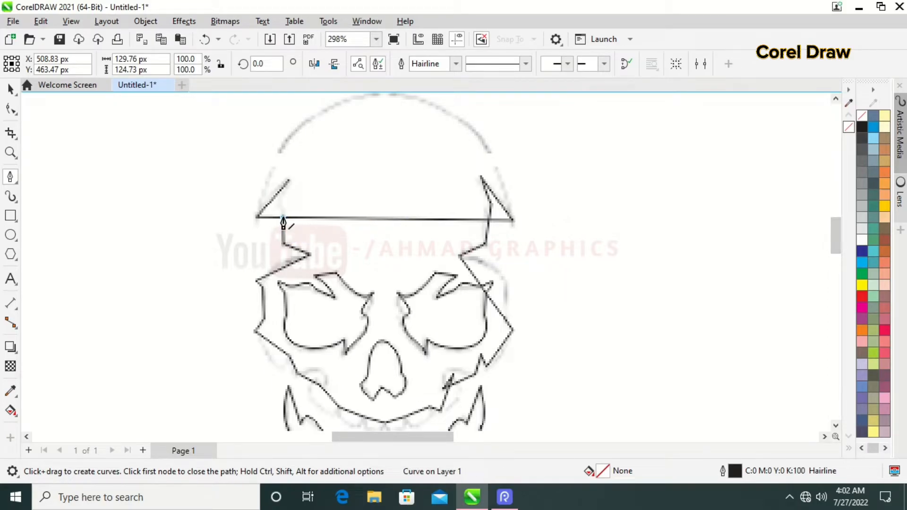
left_click(288, 181)
Step: Convert the straight line between the temple spikes to a curve and bend it into the rounded skull top
key("F10")
left_click(390, 220)
left_click(203, 64)
left_click_drag(342, 219, 304, 78)
left_click_drag(428, 272, 492, 128)
Step: Curve the inner edges of the right and left temple spikes to follow the sketch
left_click(483, 234)
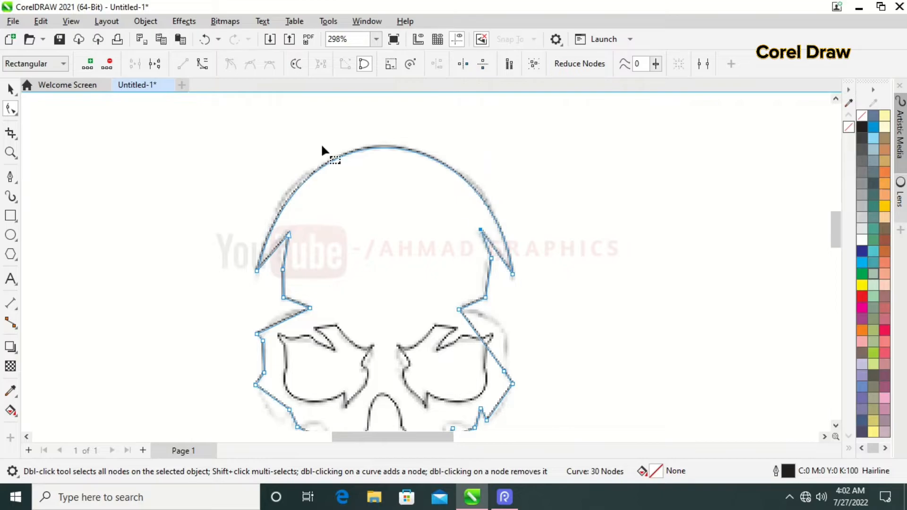
left_click(502, 261)
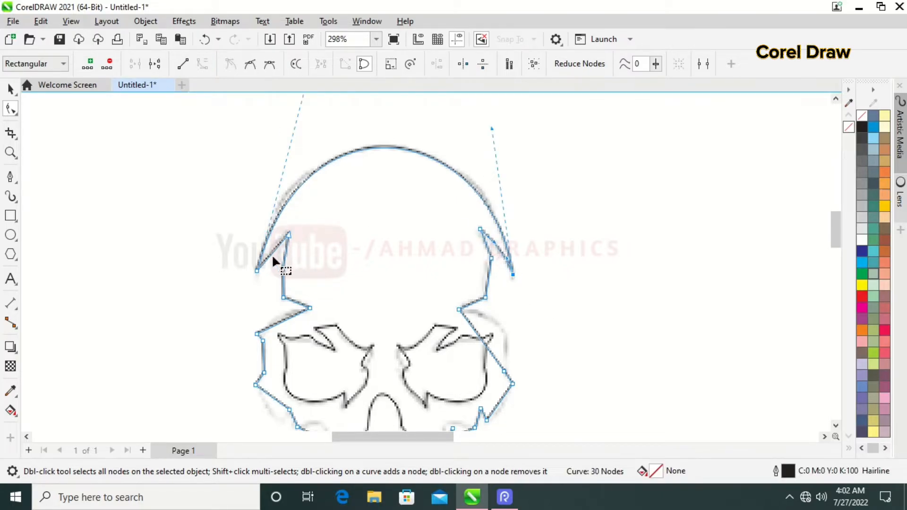
left_click(288, 235)
left_click(202, 64)
left_click(258, 271)
left_click_drag(267, 263, 287, 247)
Step: Bend the segment over the left brow into an outward arch
left_click(257, 333)
left_click(309, 308)
left_click(281, 320)
left_click_drag(269, 326, 267, 327)
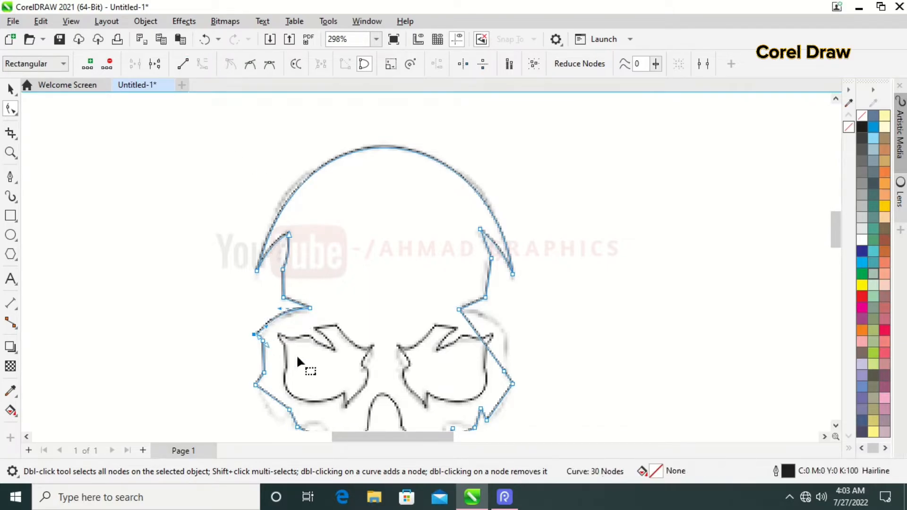
Step: Curve the right temple's inner edge and round the right brow segment outward down to the cheek
left_click(492, 258)
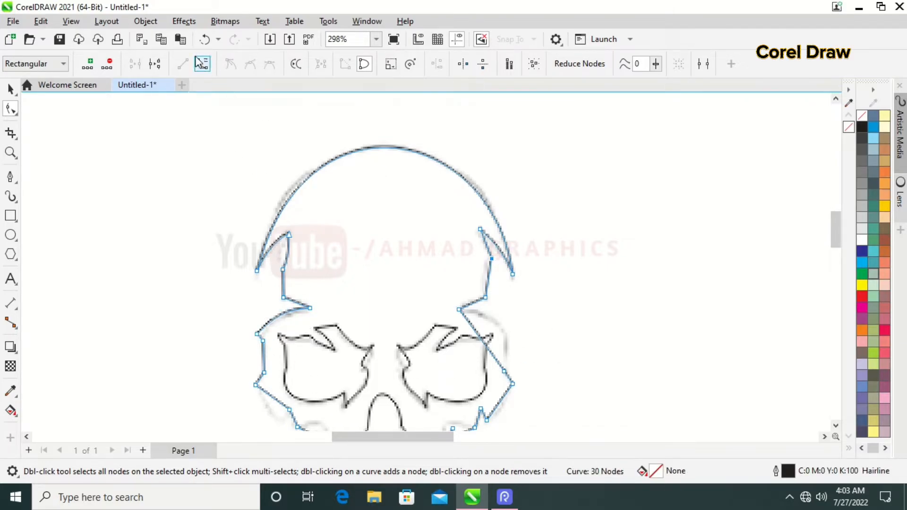
left_click(485, 210)
left_click(485, 298)
left_click(489, 268)
left_click(505, 371)
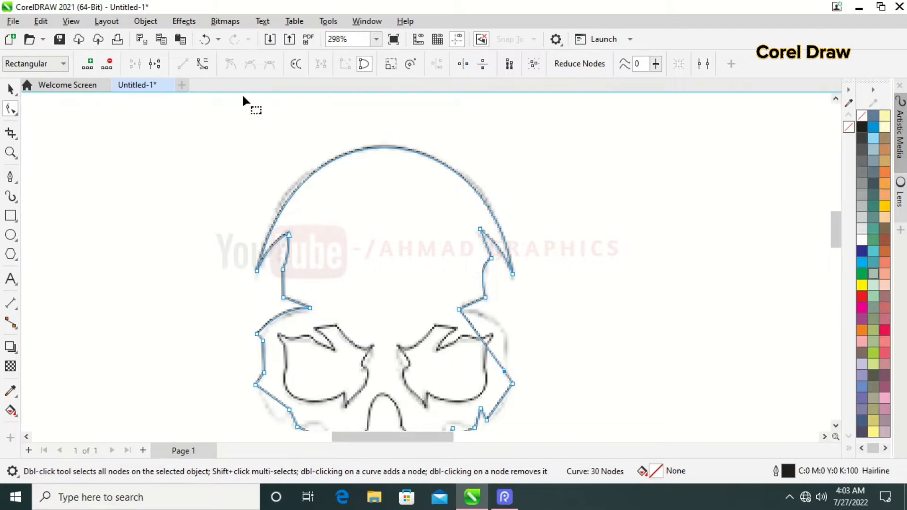
left_click(200, 68)
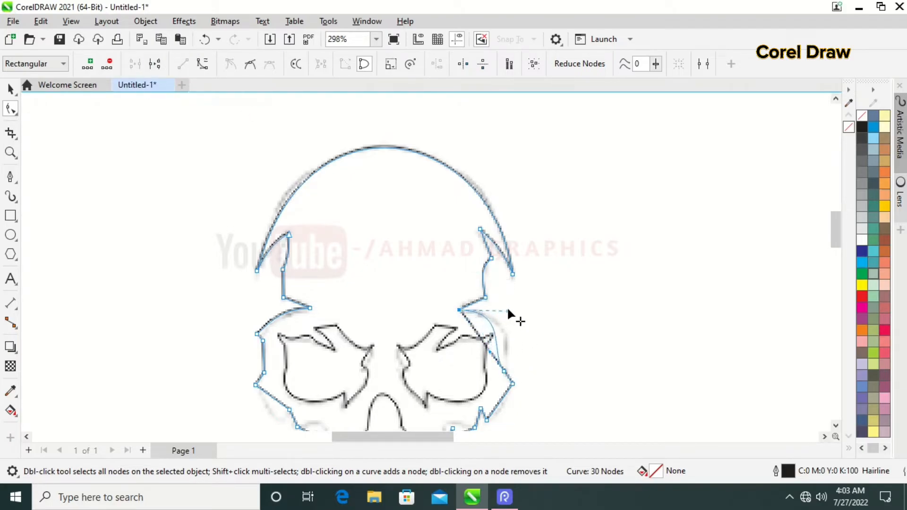
left_click_drag(488, 352, 510, 342)
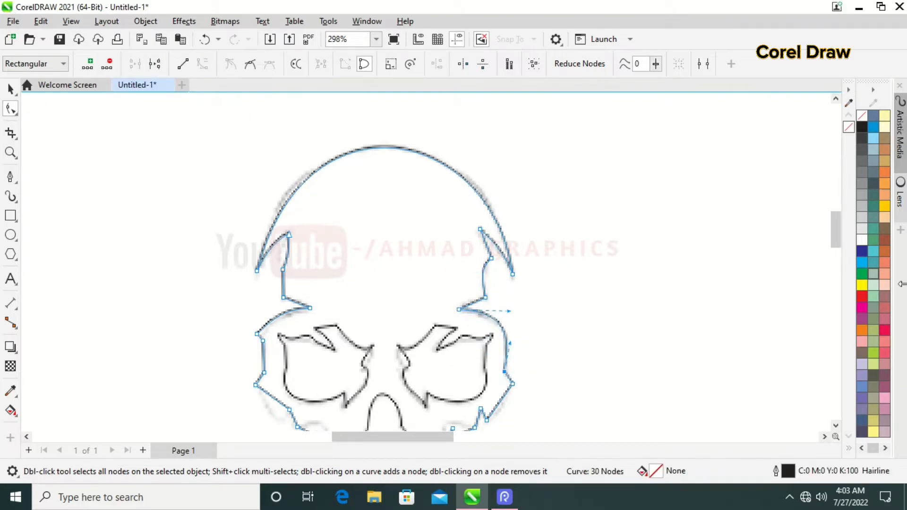
Step: Round the lower right cheek and shape the segments beside it into a curled hook
left_click_drag(832, 234, 832, 248)
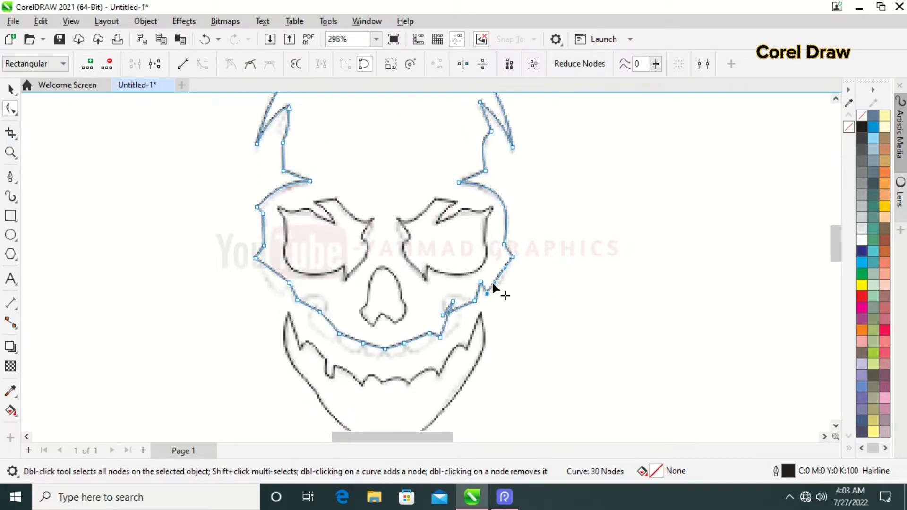
left_click(443, 316)
left_click_drag(453, 308, 474, 284)
left_click(472, 301)
left_click_drag(444, 329, 464, 321)
Step: Bend the upper teeth line's segments from the right cheek hook to the mouth's left end into small downward arches
left_click(405, 344)
left_click_drag(417, 339, 431, 340)
left_click(385, 350)
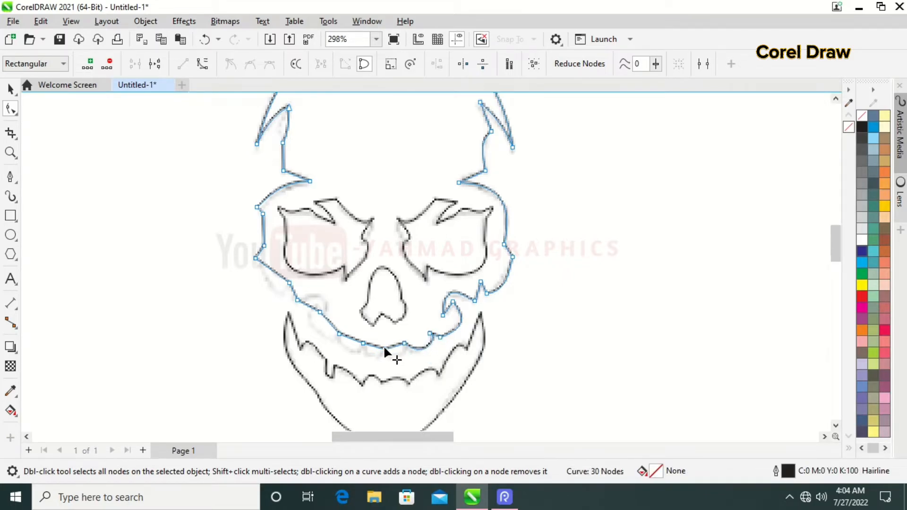
left_click(203, 65)
mouse_move(370, 346)
left_mouse_down()
mouse_move(385, 350)
mouse_move(380, 359)
left_mouse_up()
left_click(340, 334)
left_click(203, 64)
left_click_drag(359, 348, 356, 349)
Step: Shape the outline around the left cheek hook into a curl and curve the short segment beside the cheek notch
left_click(321, 313)
left_click(202, 63)
left_click_drag(304, 315, 334, 357)
left_click(297, 300)
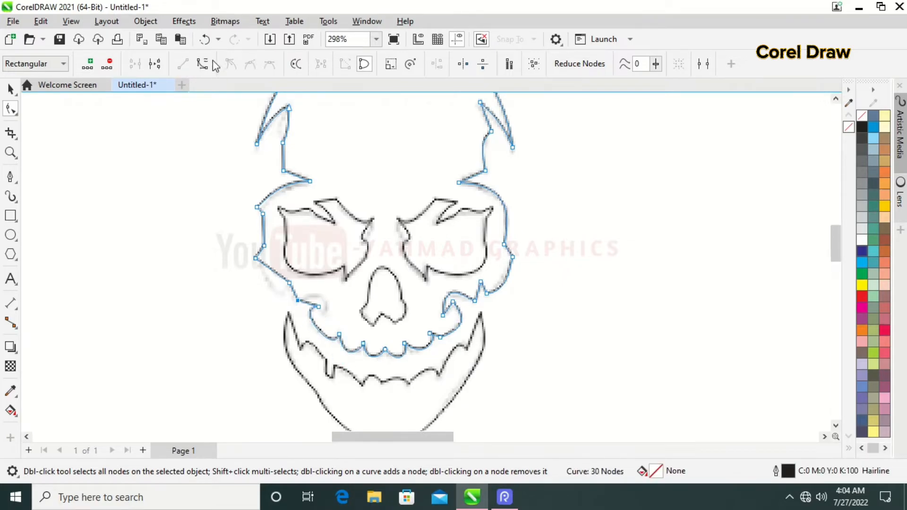
left_click_drag(306, 303, 327, 325)
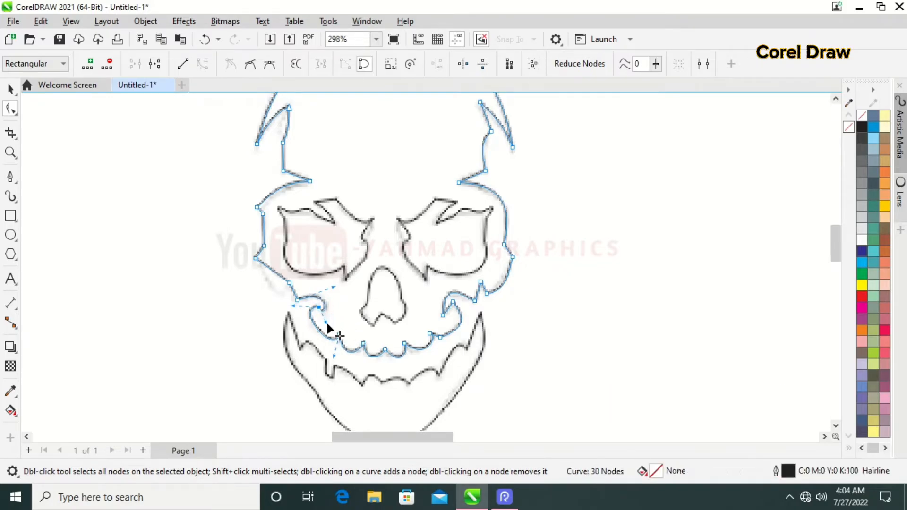
left_click(333, 289)
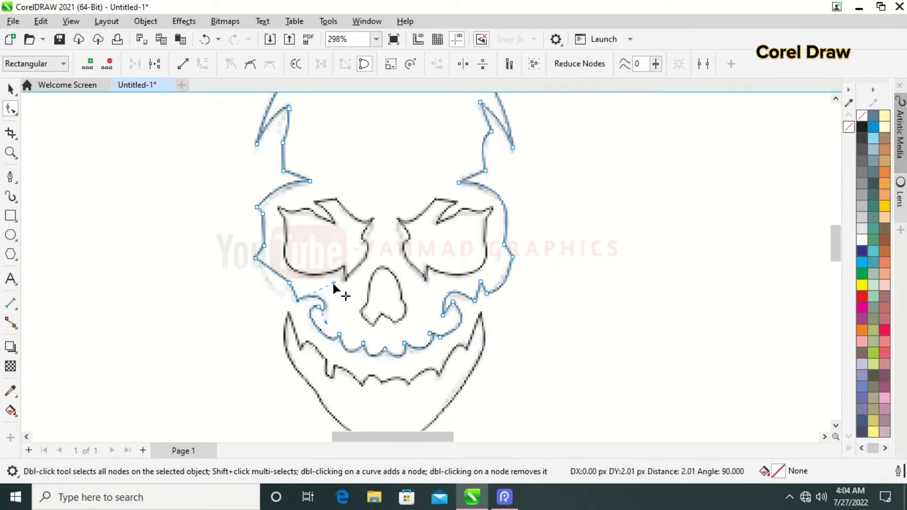
left_click(288, 290)
left_click_drag(295, 291, 294, 293)
Step: Round the lower left cheek, curve the short segment above its outer tip, and deselect the outline
left_click(254, 257)
left_click(203, 65)
left_click_drag(279, 275, 277, 307)
left_click(265, 265)
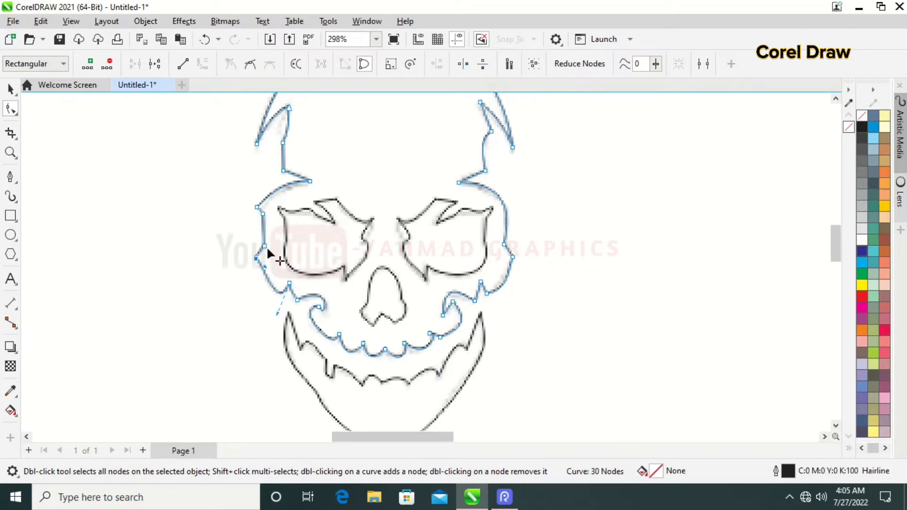
left_click(263, 245)
left_click(205, 65)
left_click_drag(259, 252, 260, 255)
left_click(661, 266)
Step: Fill the jaw, nose and both eyes with dark grey (K:80) and no outline using Smart Fill
scroll(655, 253, "down", 1)
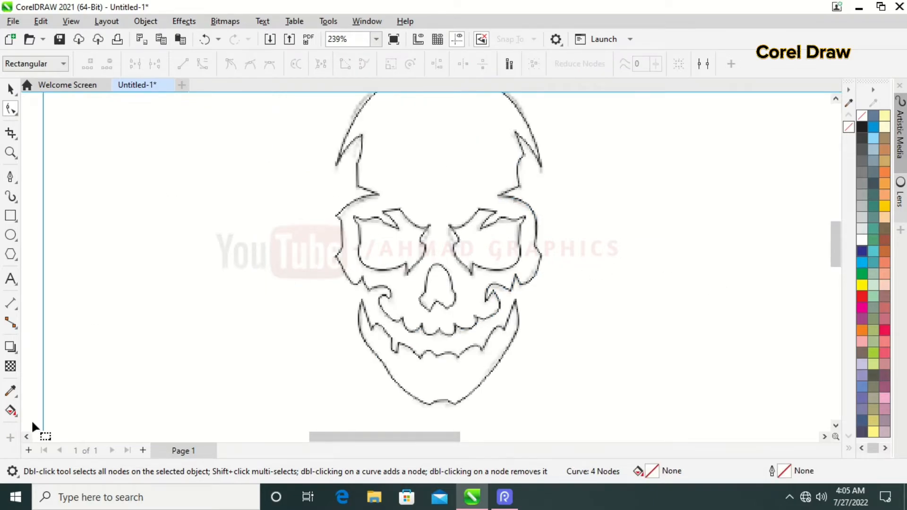
left_click(17, 416)
left_click(54, 423)
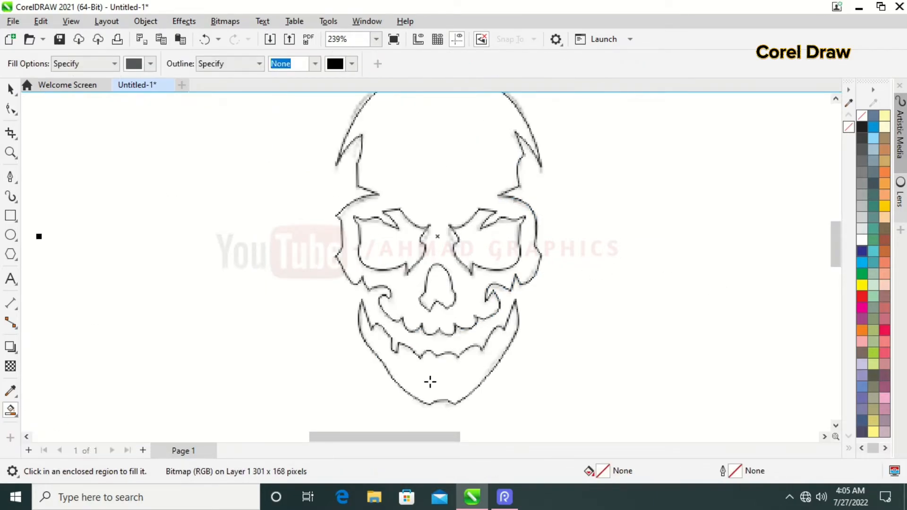
left_click(430, 381)
left_click(440, 297)
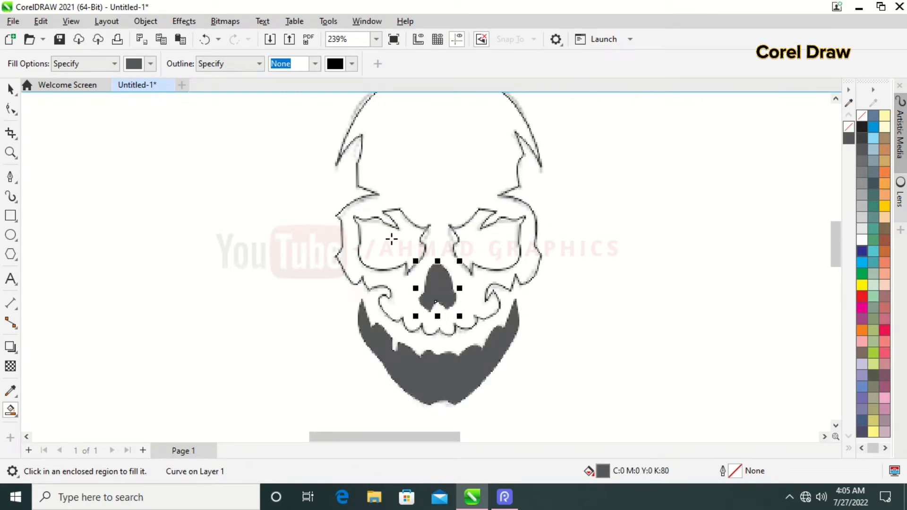
left_click(394, 243)
left_click(510, 241)
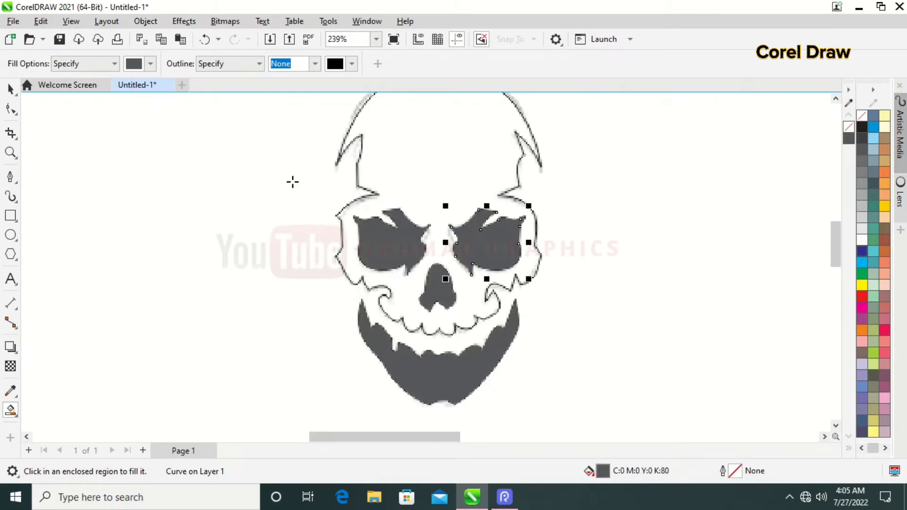
Step: Draw a straight Pen line on each side joining the lower cheek to the jaw's upper tip
left_click(10, 177)
left_click(342, 270)
double_click(359, 332)
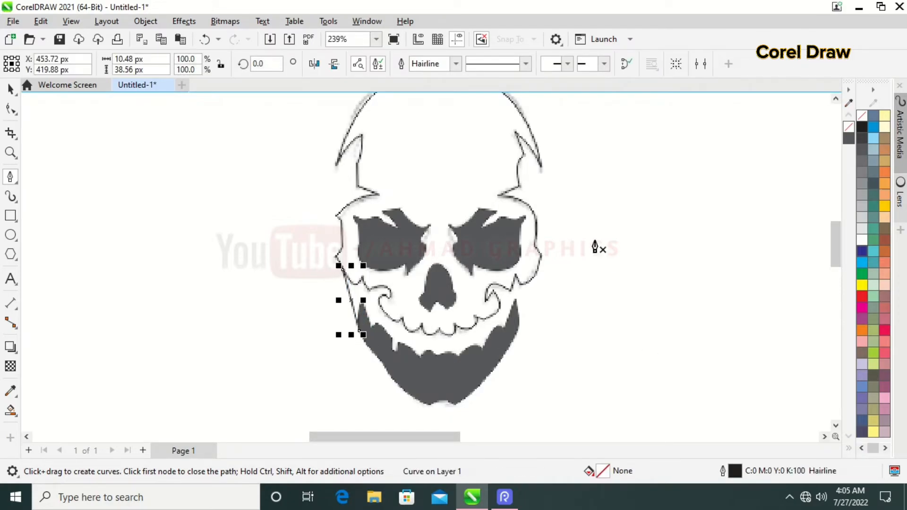
left_click(532, 279)
double_click(515, 314)
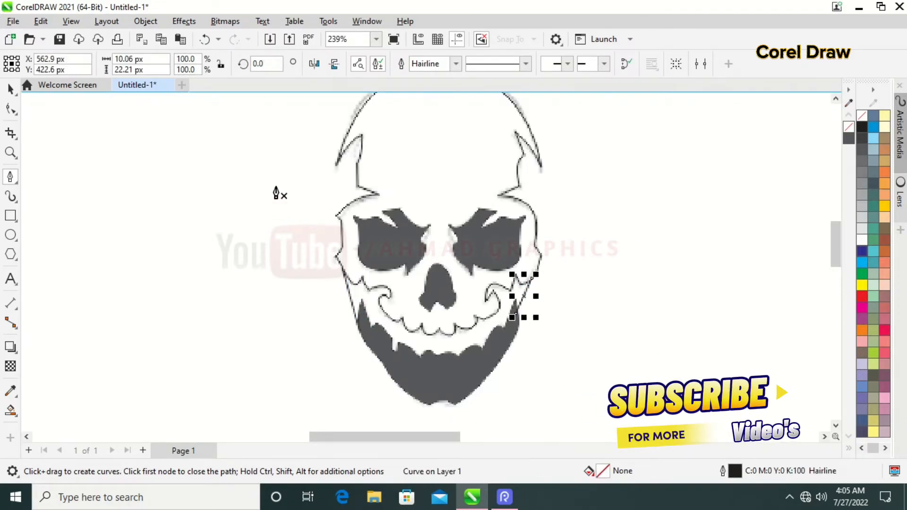
Step: Curve the right and left lines joining the cheeks to the jaw with the Shape tool
left_click(10, 109)
left_click_drag(511, 316, 518, 295)
left_click(357, 315)
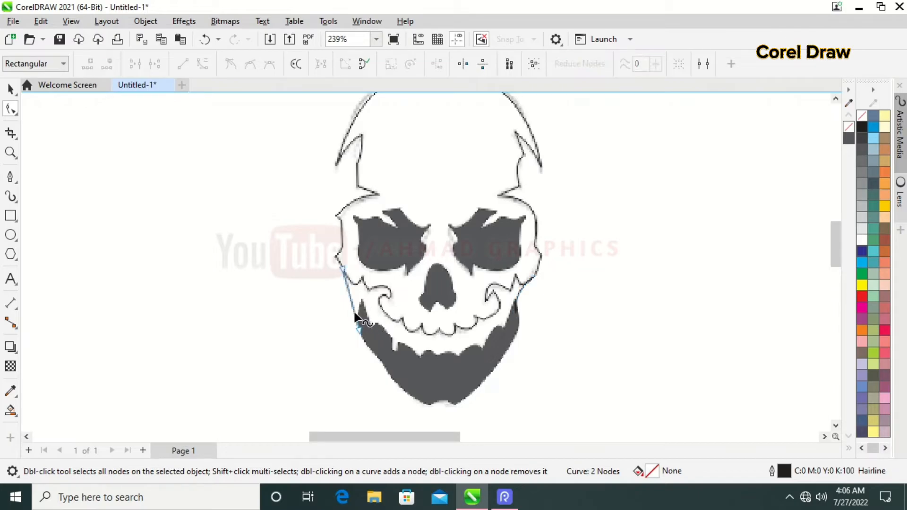
left_click(360, 331)
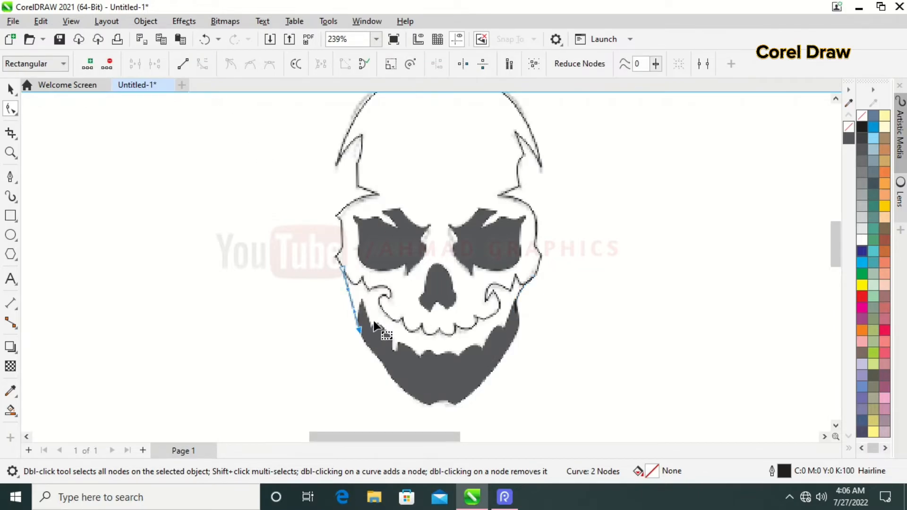
left_click_drag(348, 288, 360, 316)
Step: Fill the enclosed mouth area between the upper teeth line and the jaw with light grey using Smart Fill
left_click(11, 409)
left_click(150, 64)
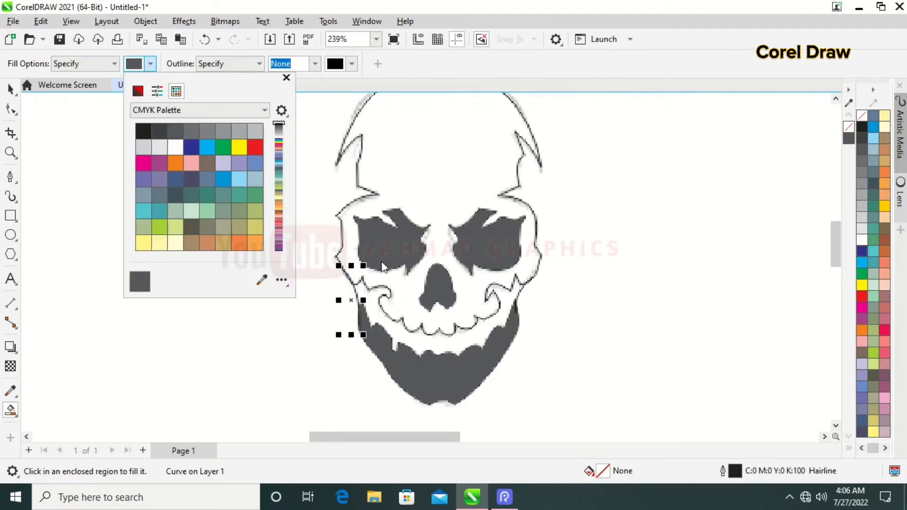
left_click(260, 283)
left_click(160, 147)
left_click(463, 345)
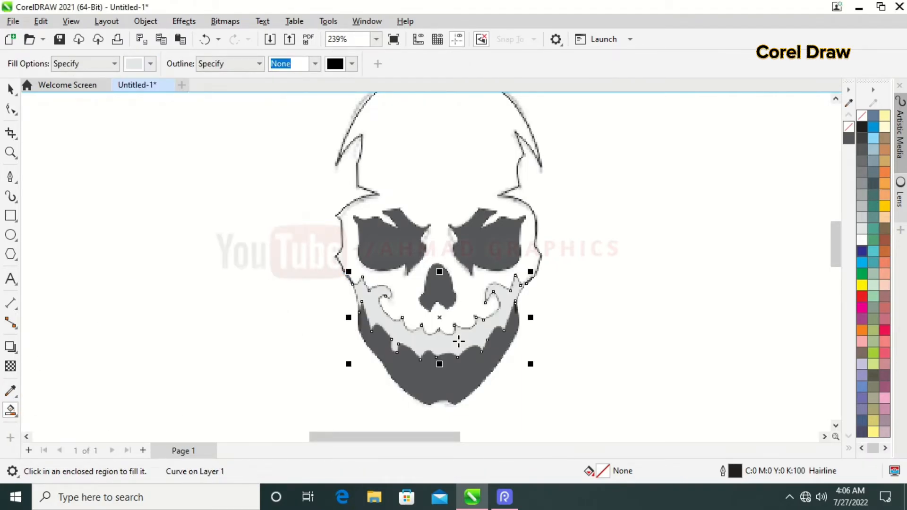
Step: Delete the skull sketch bitmap from behind the traced shapes
left_click(9, 92)
left_click(689, 292)
left_click_drag(828, 246, 830, 248)
key("Delete")
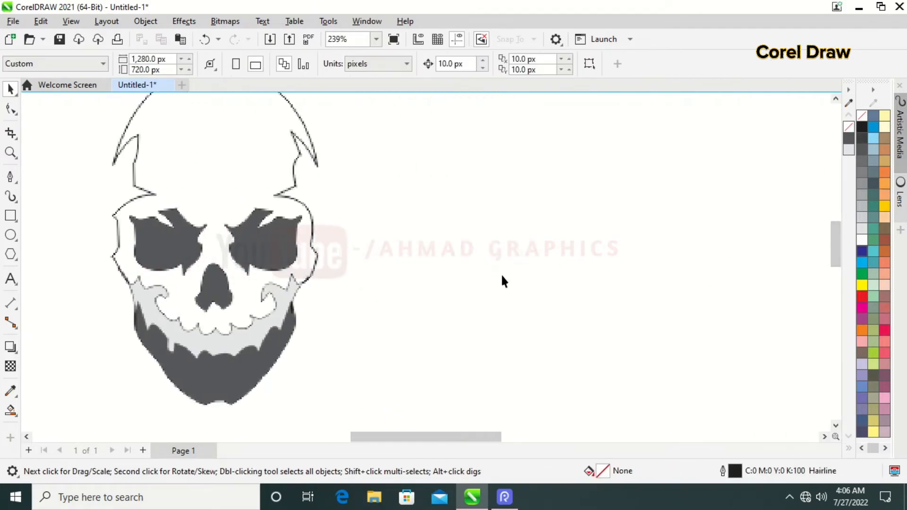
Step: Fill the skull's head and face area with red (C:0 M:100 Y:100 K:0) using Smart Fill
left_click_drag(454, 436, 437, 438)
left_click(16, 418)
left_click(33, 423)
left_click(150, 63)
left_click_drag(185, 225, 237, 229)
left_click_drag(205, 136, 225, 121)
left_click(321, 178)
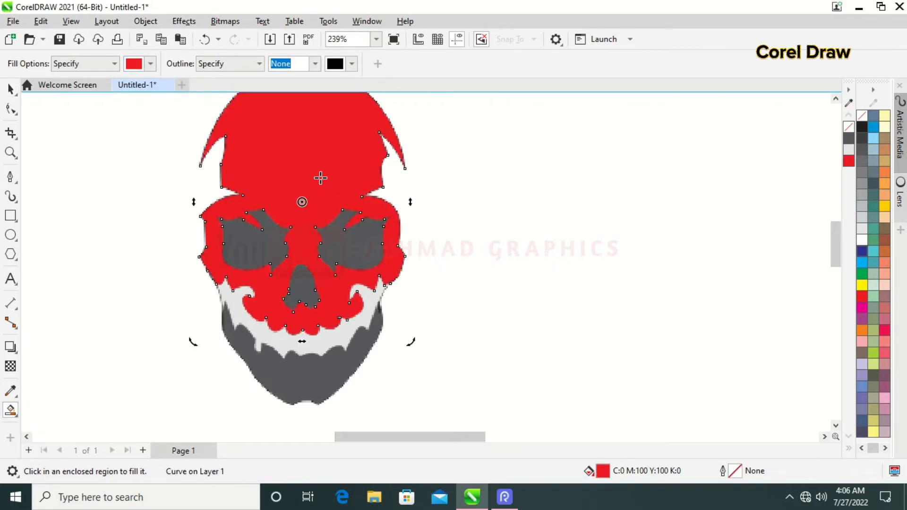
Step: Draw an open zigzag Pen line about 50 px wide and 202 px tall from the left temple over the forehead and inner eye corner to the chin
scroll(836, 243, "up", 2)
left_click(10, 176)
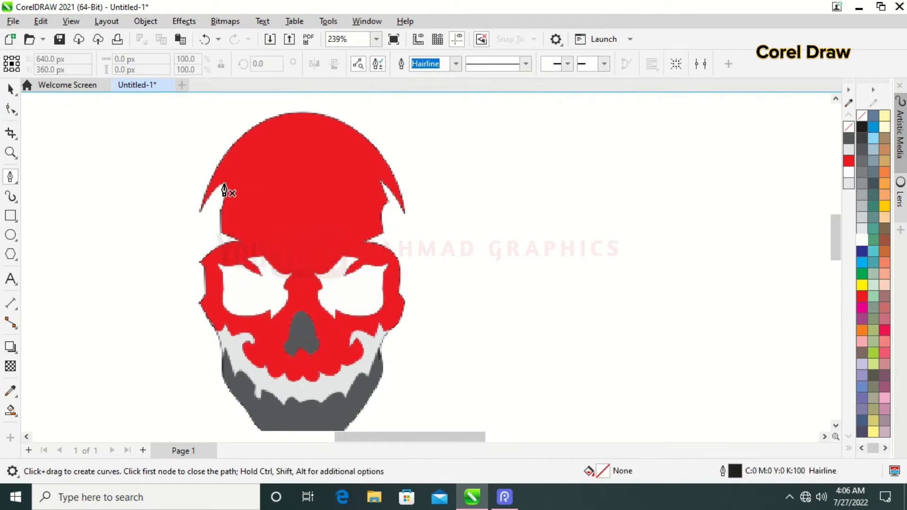
left_click(225, 192)
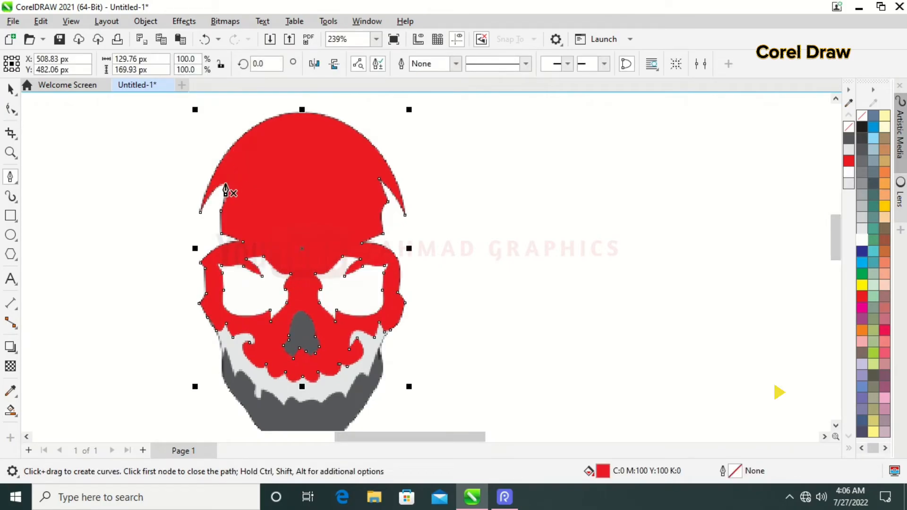
left_click(219, 192)
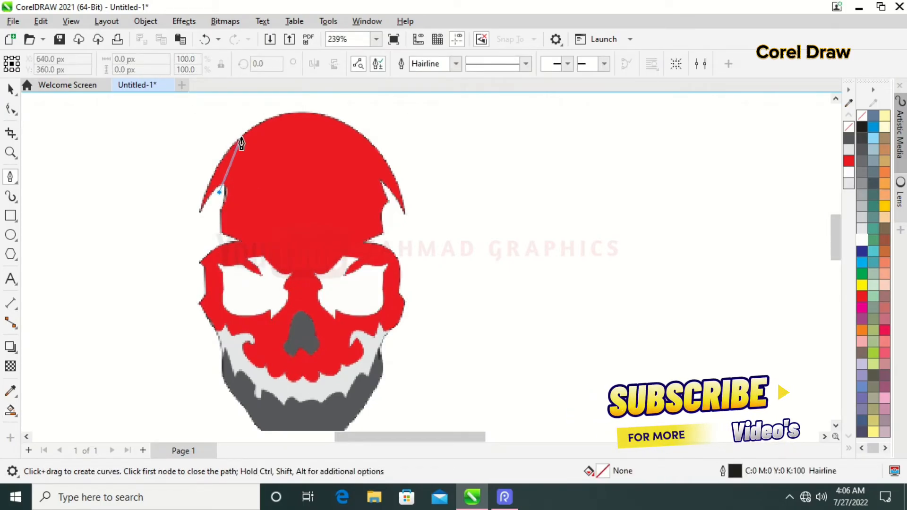
left_click(243, 136)
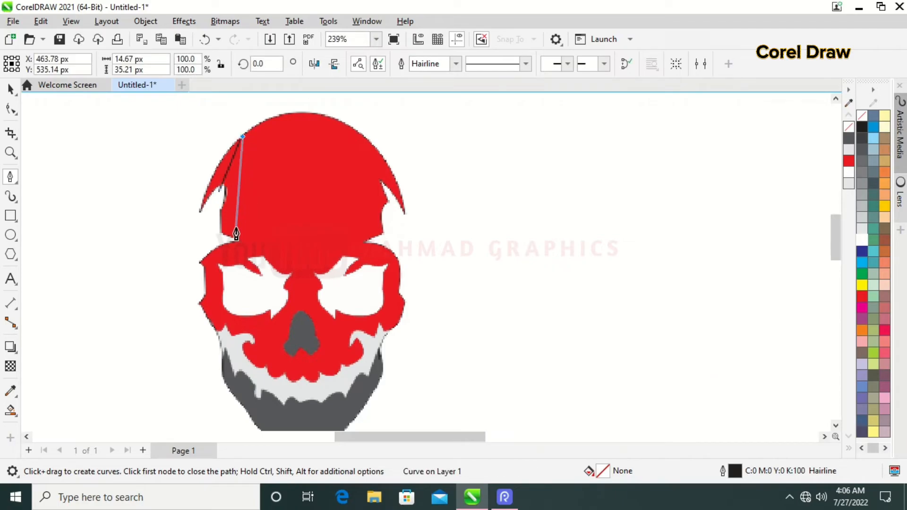
left_click(242, 223)
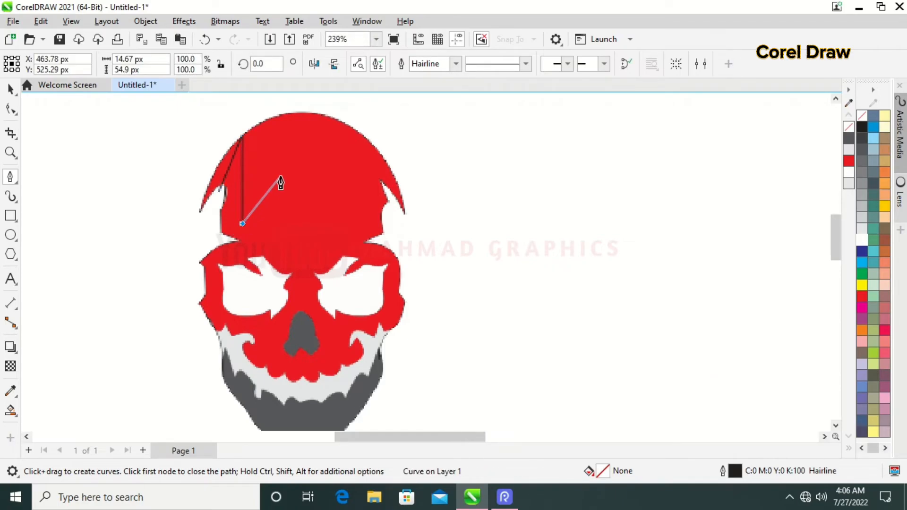
left_click(261, 193)
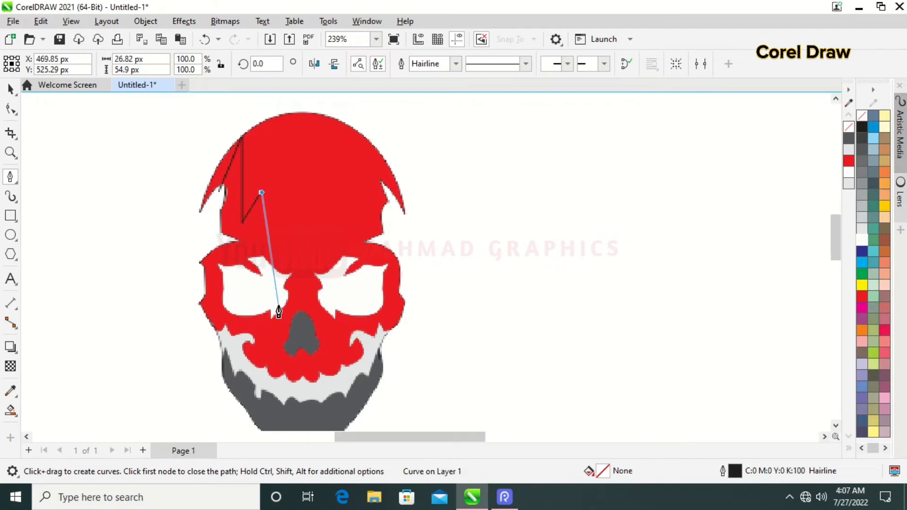
left_click(288, 274)
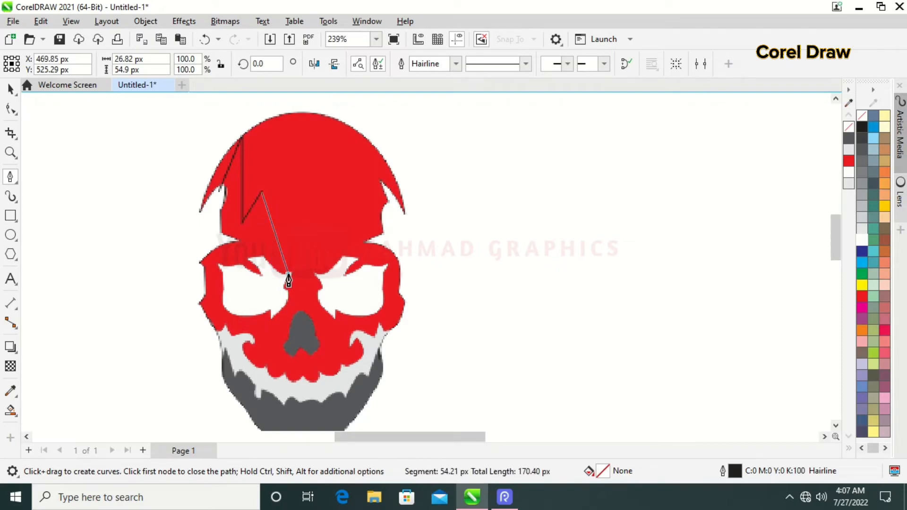
left_click(250, 390)
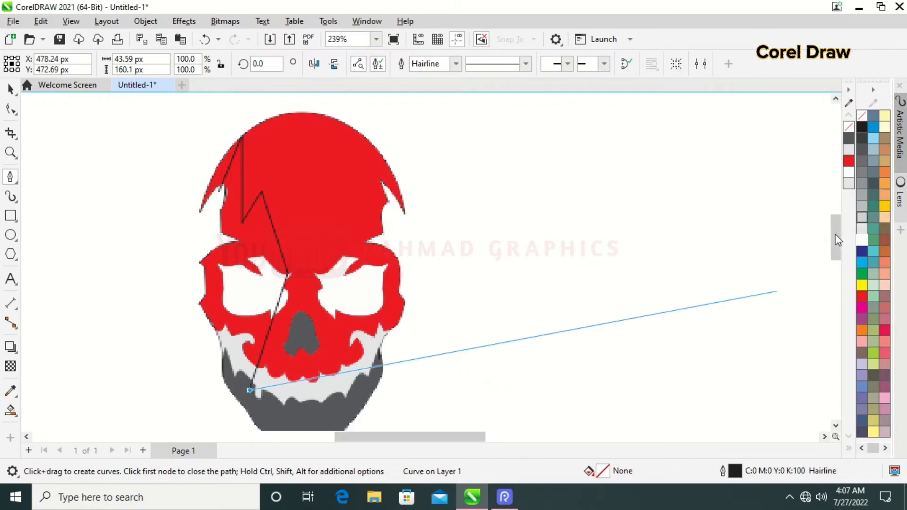
left_click_drag(832, 239, 832, 245)
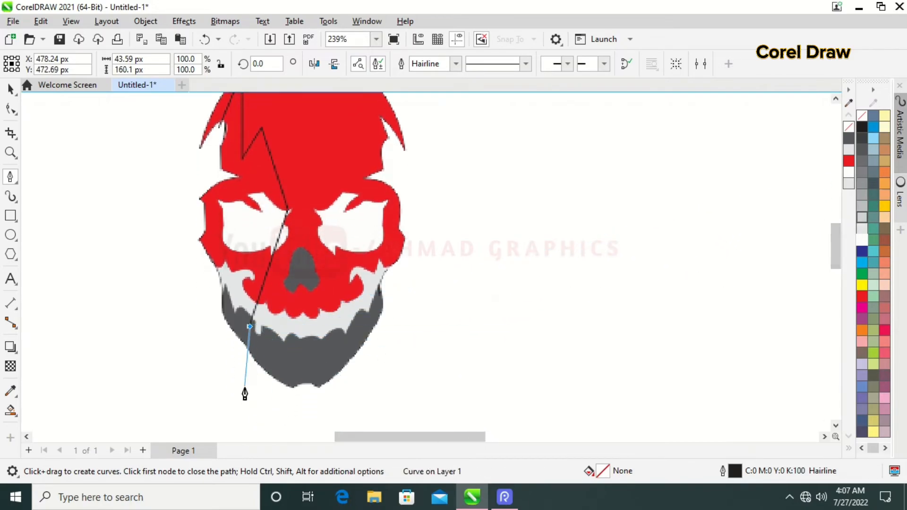
double_click(298, 391)
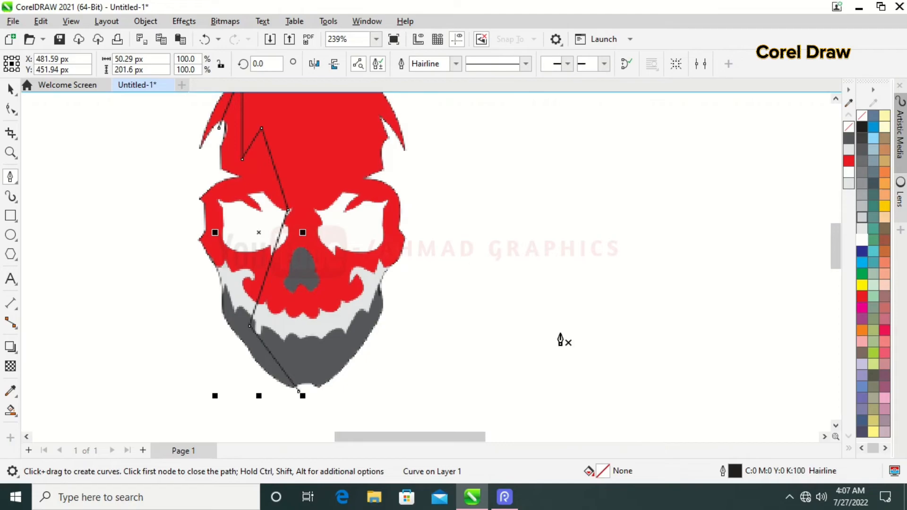
Step: Fill the jaw, cheek and temple regions outside the zigzag line on the skull's left side with white using Smart Fill
left_click(11, 410)
left_click(150, 63)
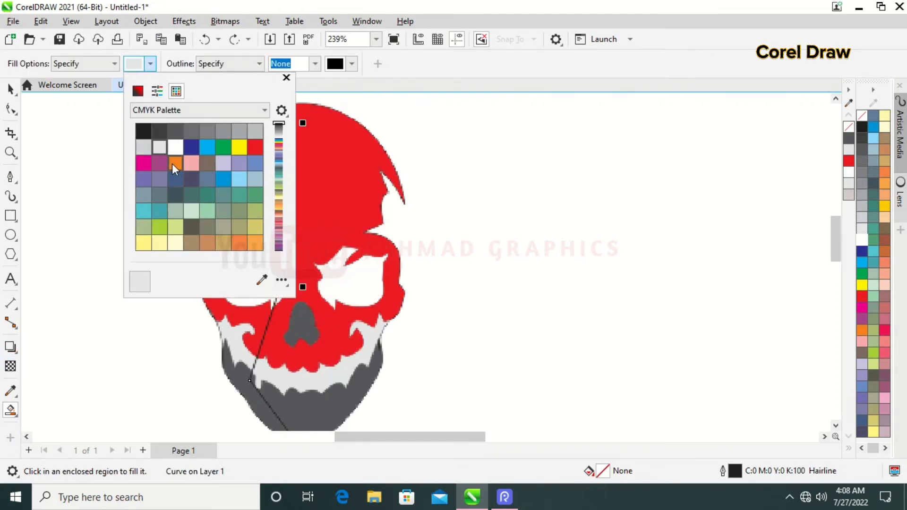
left_click(177, 146)
left_click(257, 402)
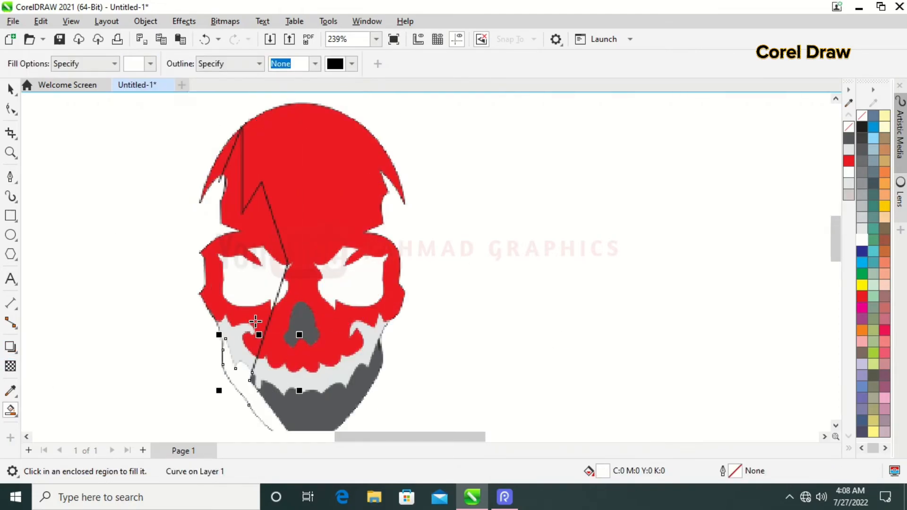
left_click(255, 322)
left_click(219, 164)
Step: Duplicate the zigzag line, mirror the copy horizontally and shift it about 60 px right onto the opposite side of the face
left_click(10, 88)
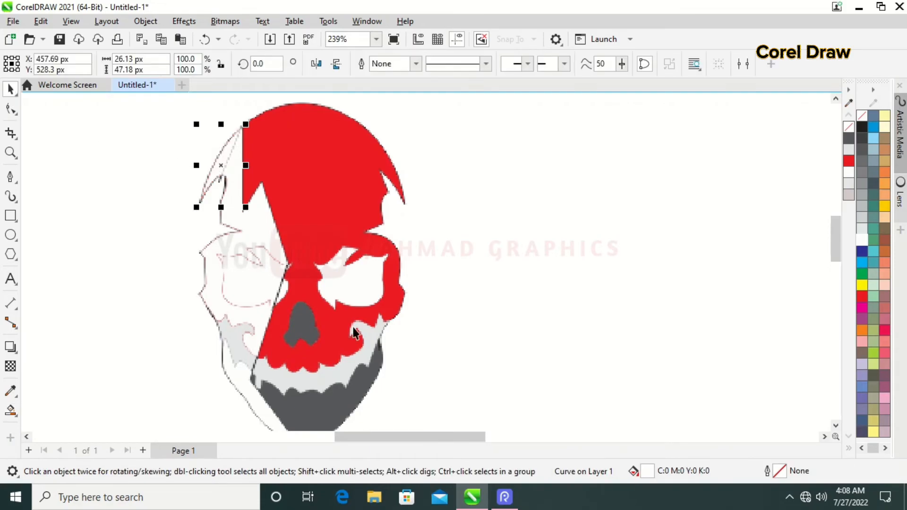
left_click(358, 264)
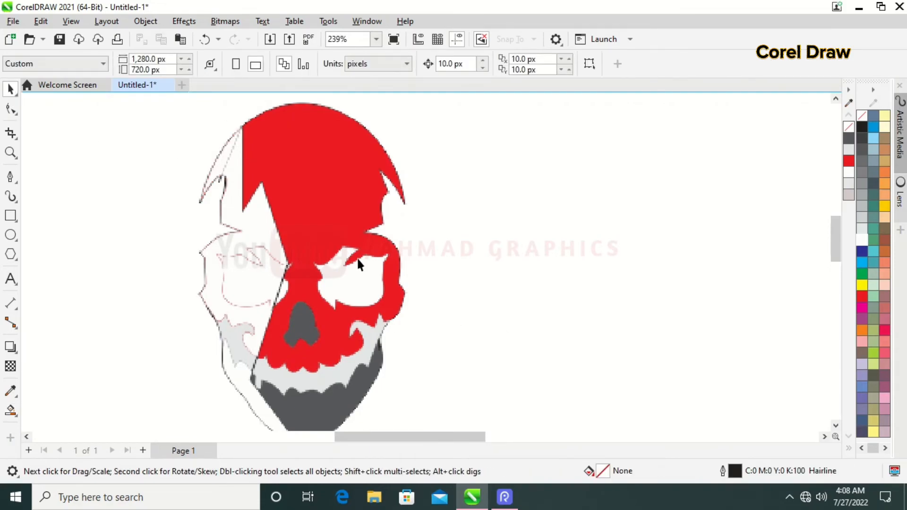
left_click(279, 295)
key("ctrl+c")
key("ctrl+v")
left_click(322, 61)
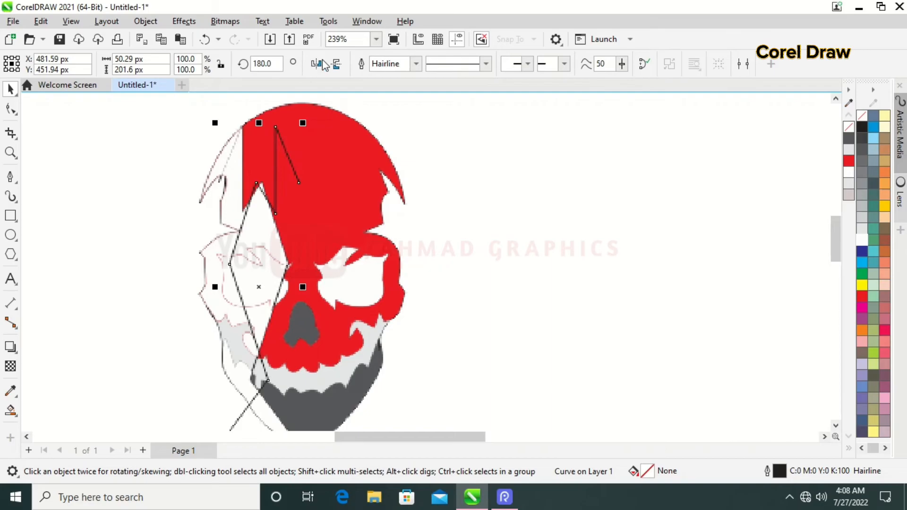
key("Right")
key("Right")
key("Right")
key("Right")
key("Right")
key("Right")
key("Right")
key("Left")
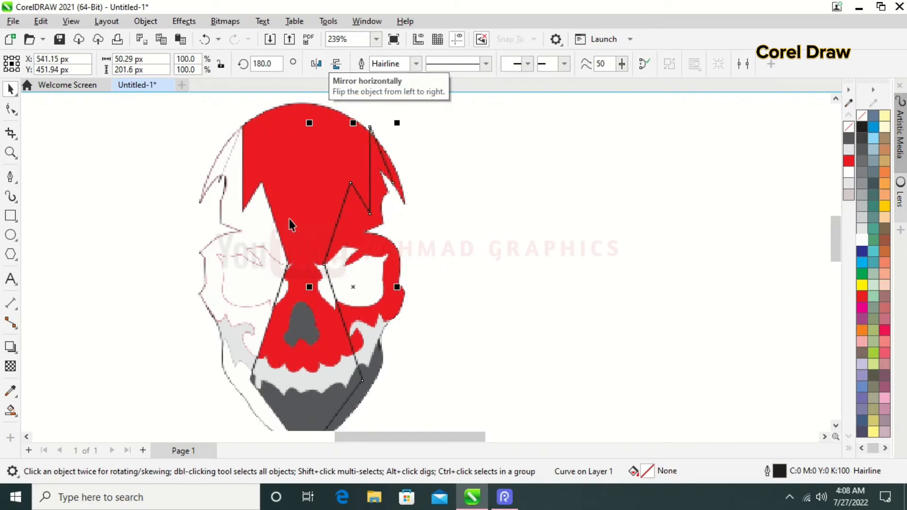
Step: Fill the face and jaw regions outside the mirrored zigzag line on the skull's right side with white using Smart Fill
left_click(10, 409)
left_click(385, 166)
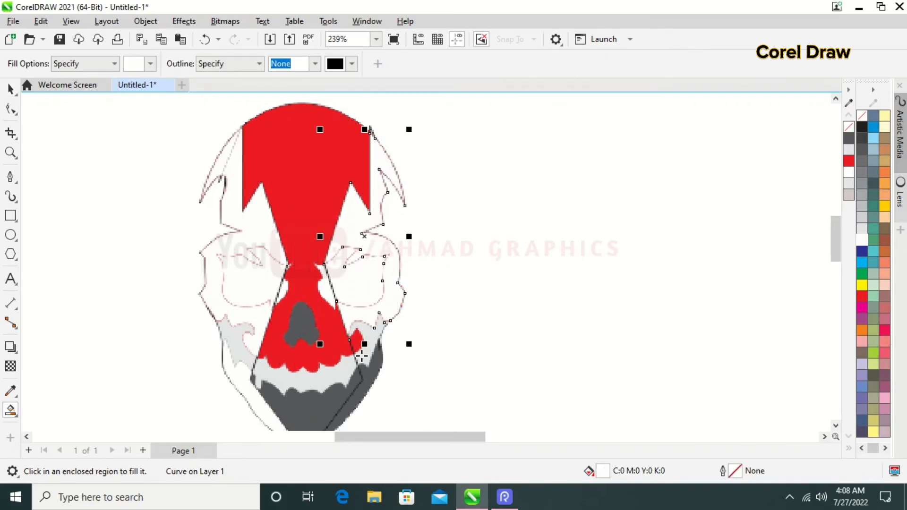
left_click(368, 375)
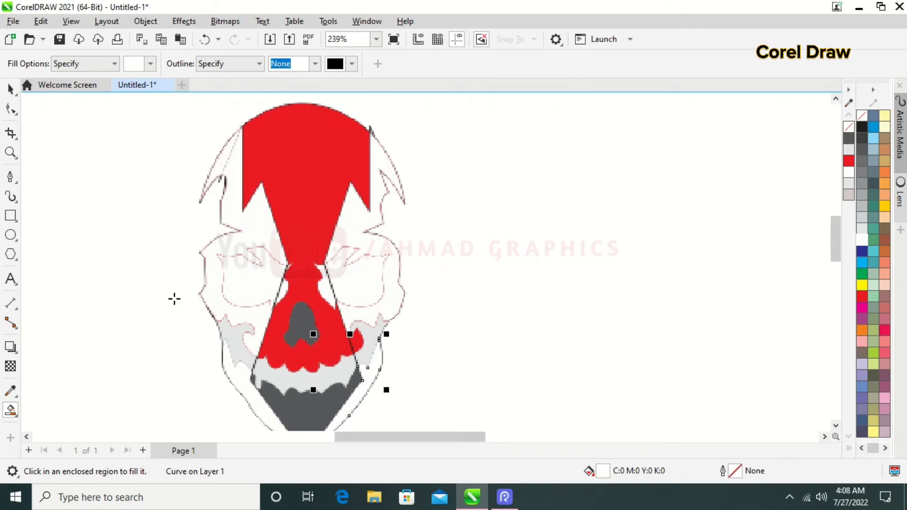
Step: Colour both eye sockets black (C:0 M:0 Y:0 K:100)
left_click(11, 89)
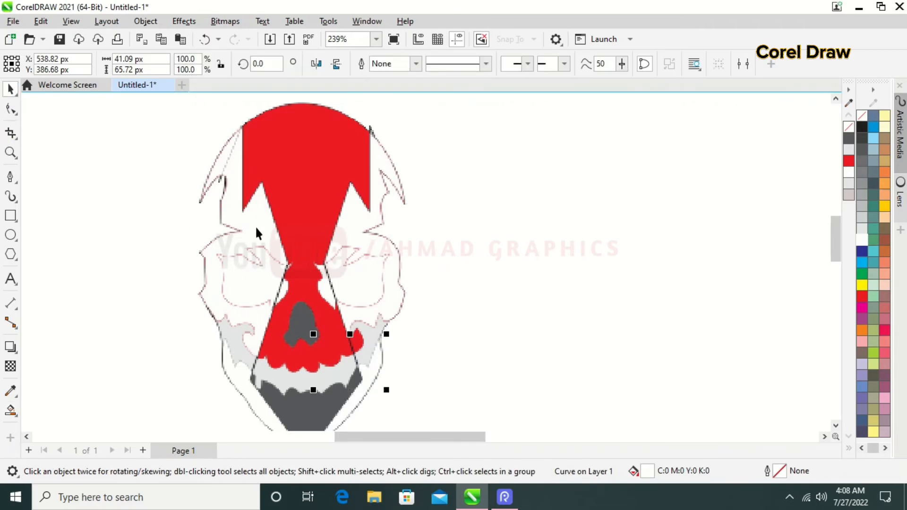
left_click(278, 293)
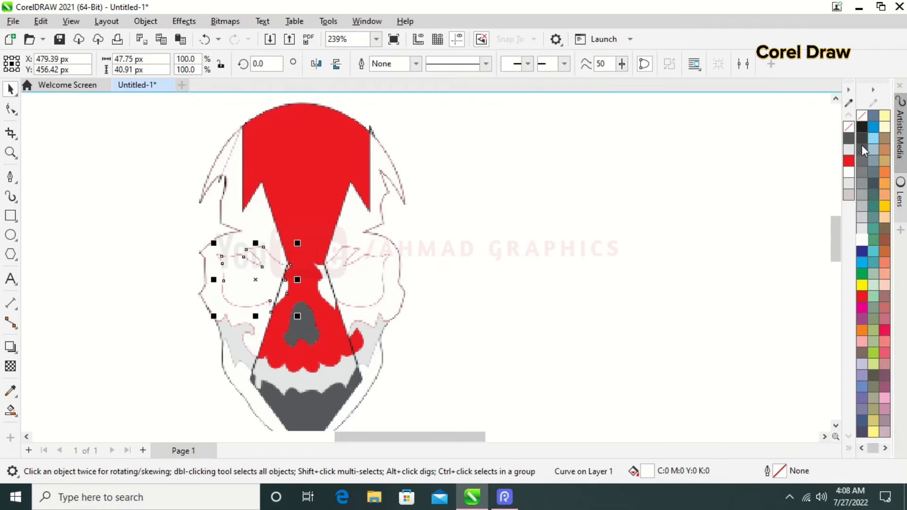
left_click(862, 127)
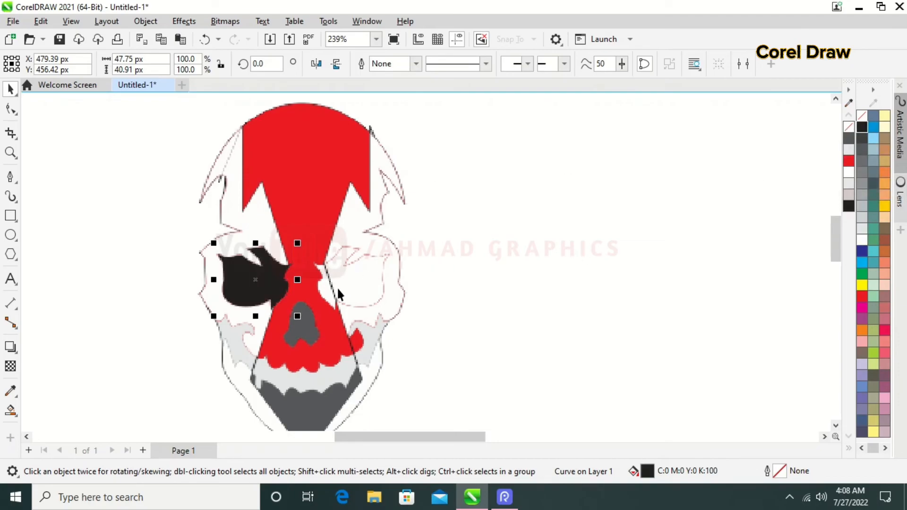
left_click(350, 284)
left_click(861, 127)
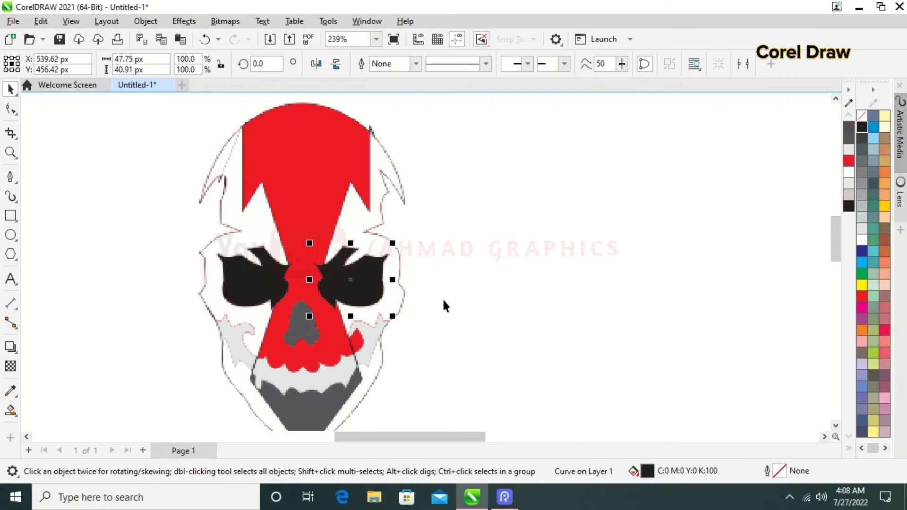
Step: Apply a linear transparency to the red central face shape, fading it from left to right
left_click(357, 365)
left_click(10, 366)
left_click_drag(277, 184, 478, 181)
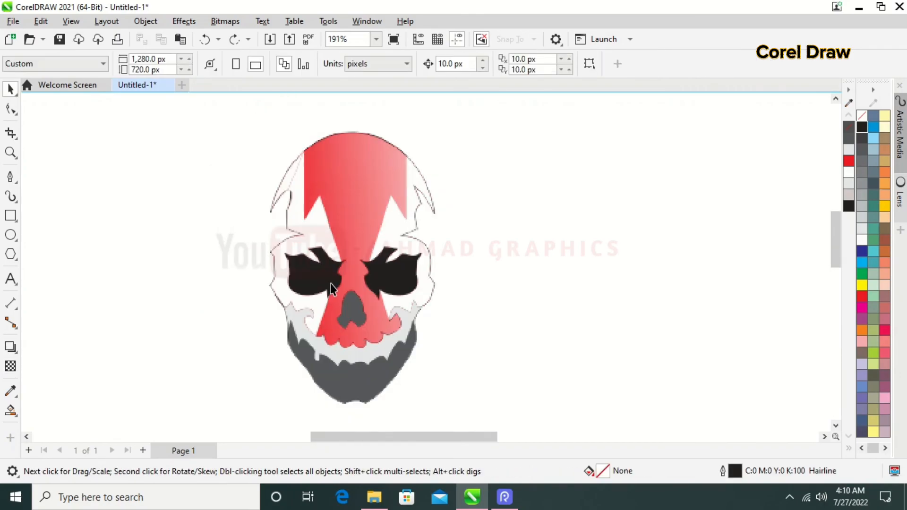
Step: Select the filled eye, face, mouth, jaw and nose shapes together and take them off the page, leaving the line art
left_click(396, 284)
left_click(318, 271, "shift")
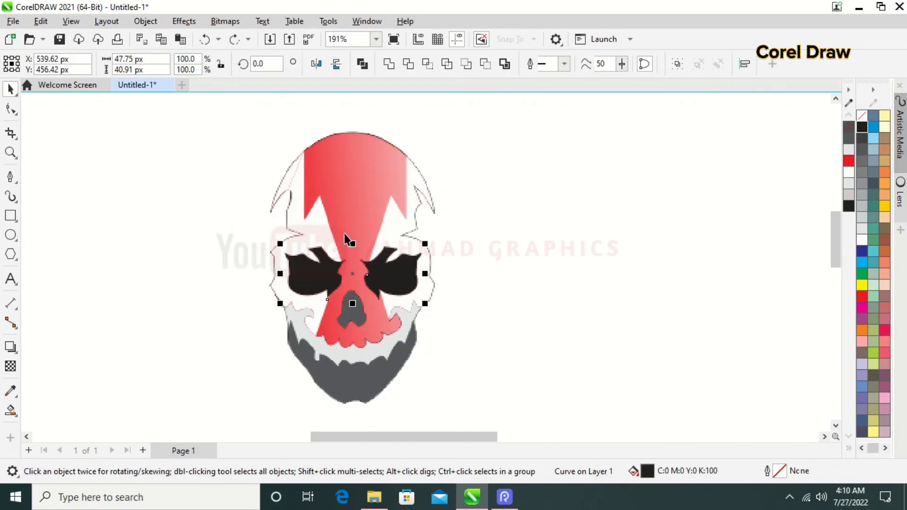
left_click(296, 223, "shift")
left_click(287, 188, "shift")
left_click(431, 189, "shift")
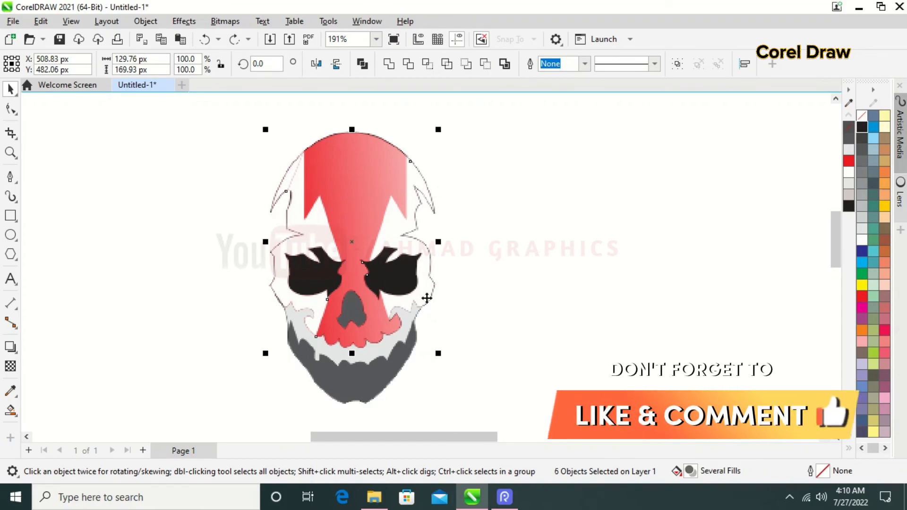
left_click(406, 322, "shift")
left_click(377, 374, "shift")
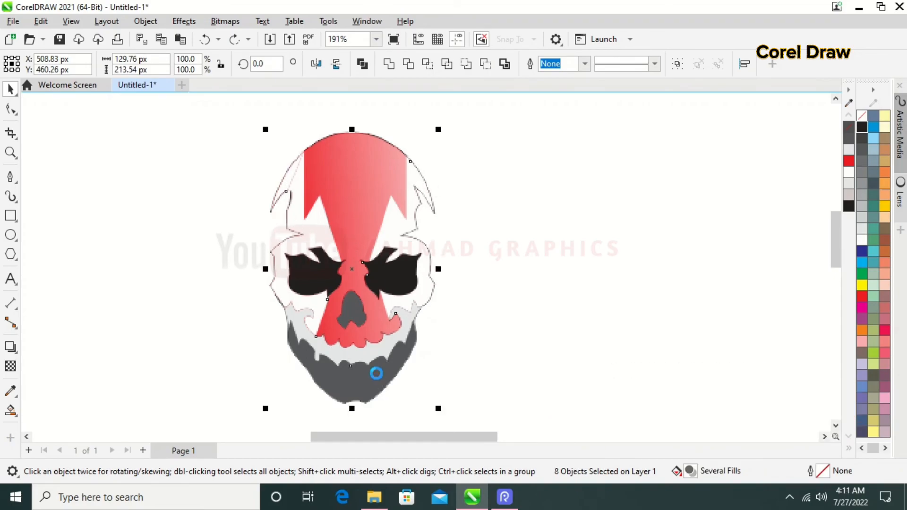
key("Delete")
key("ctrl+z")
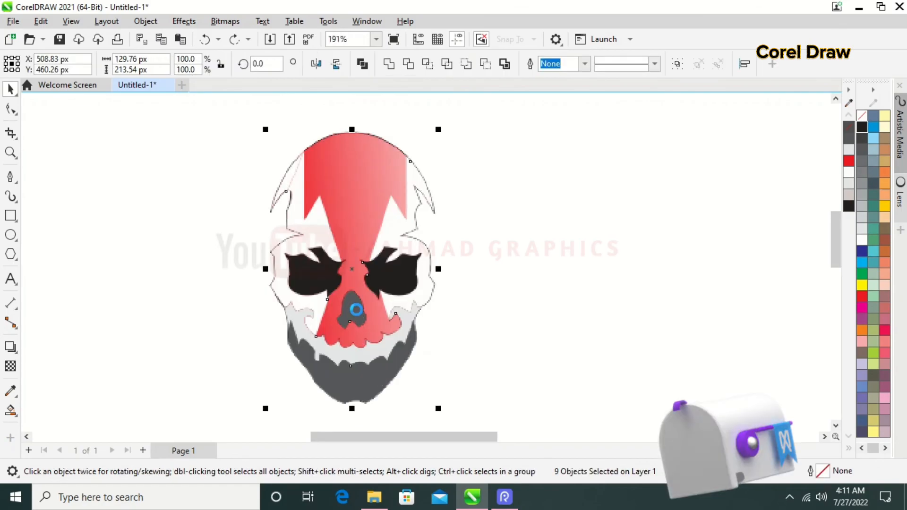
key("Delete")
Step: Set the outline width of all the skull's outline curves to 2.0 px and bring back the filled shapes
left_click(429, 260)
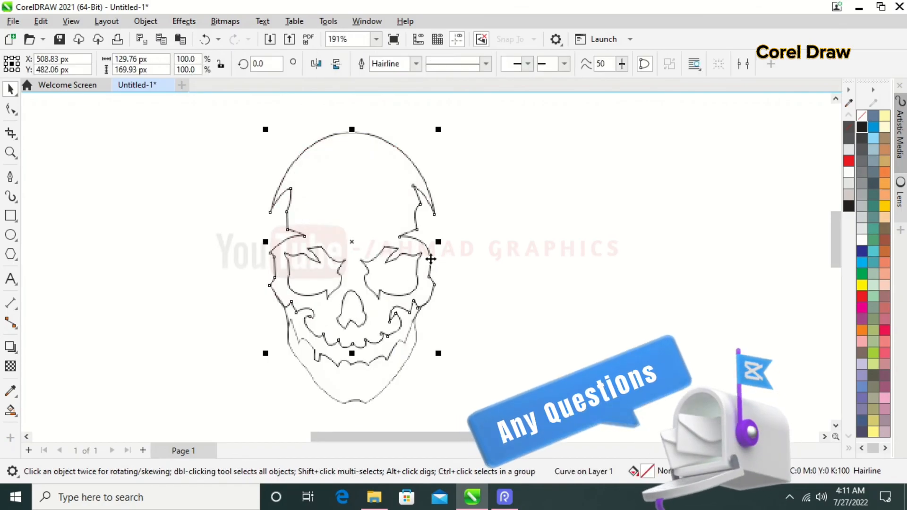
left_click(266, 191)
left_click_drag(248, 125, 512, 410)
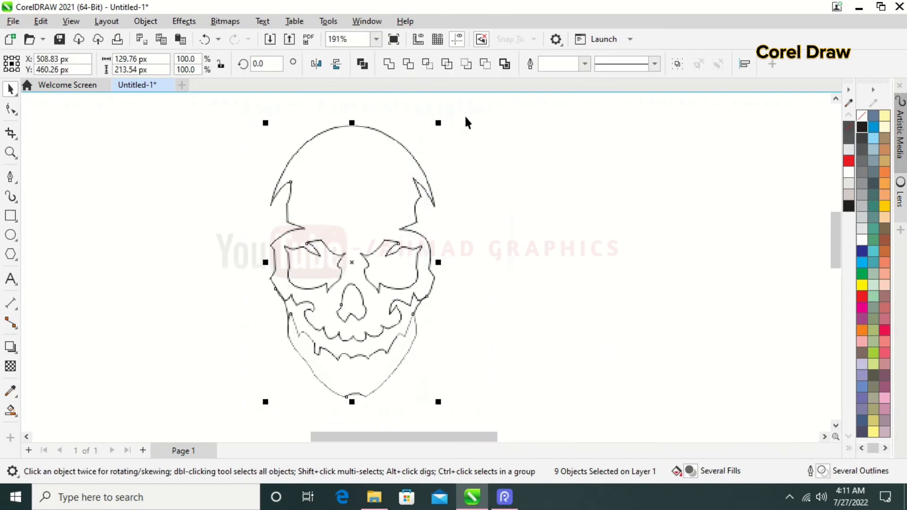
left_click(585, 64)
left_click(557, 108)
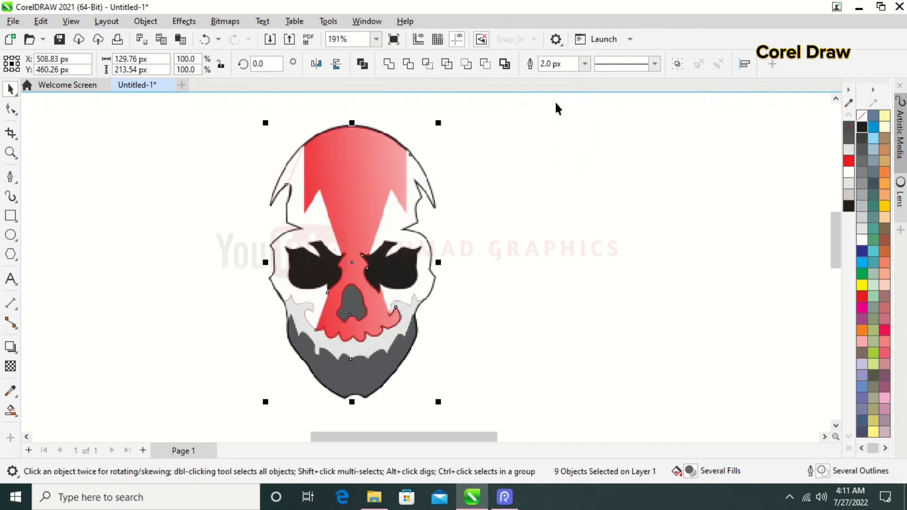
left_click(556, 232)
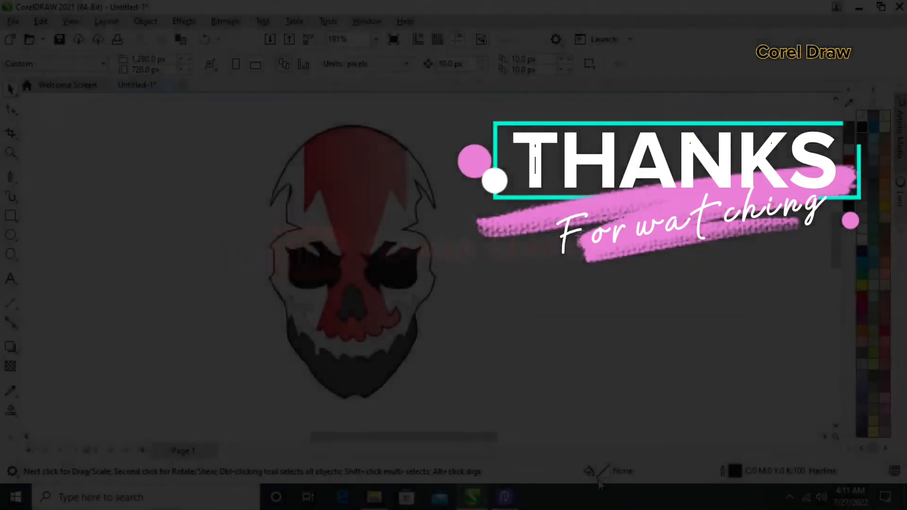